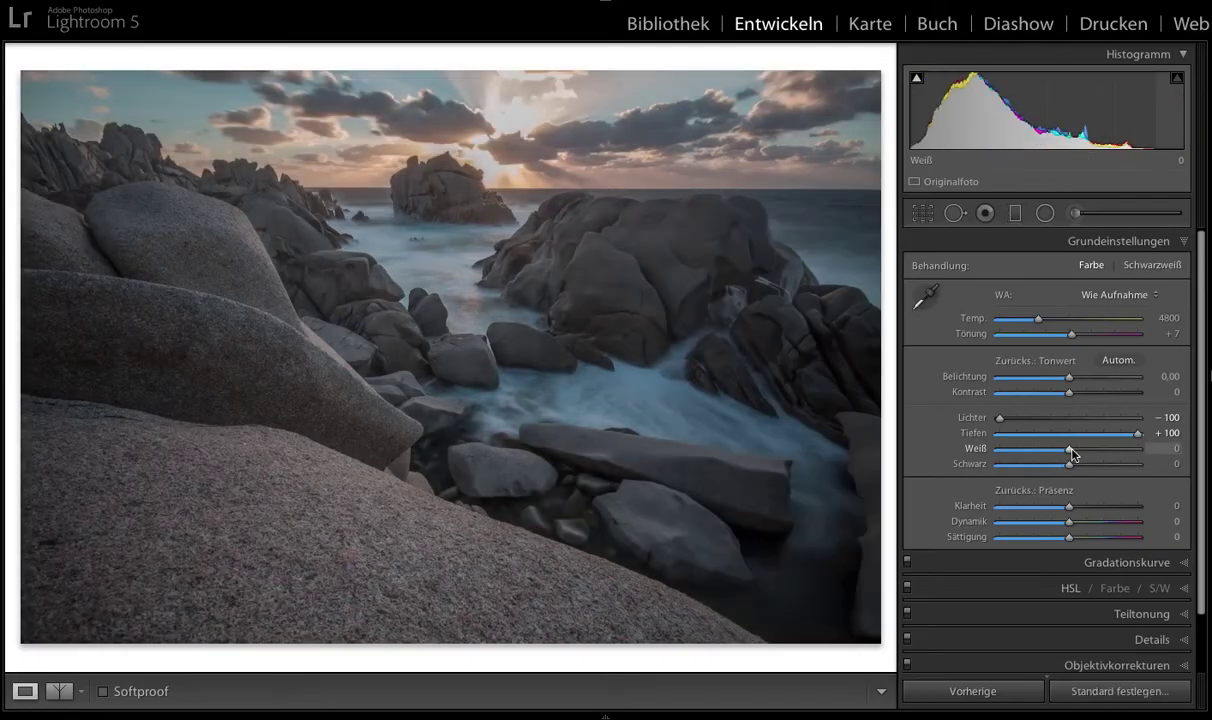
Raise Weiß to +44 while checking for clipping, with Schwarz at −8.
{"action": "mouse_move", "coordinate": [1072, 453]}
{"action": "left_mouse_down"}
{"action": "mouse_move", "coordinate": [1111, 451]}
{"action": "mouse_move", "coordinate": [1064, 467]}
{"action": "mouse_move", "coordinate": [1063, 506]}
{"action": "mouse_move", "coordinate": [1051, 507]}
{"action": "left_mouse_up"}
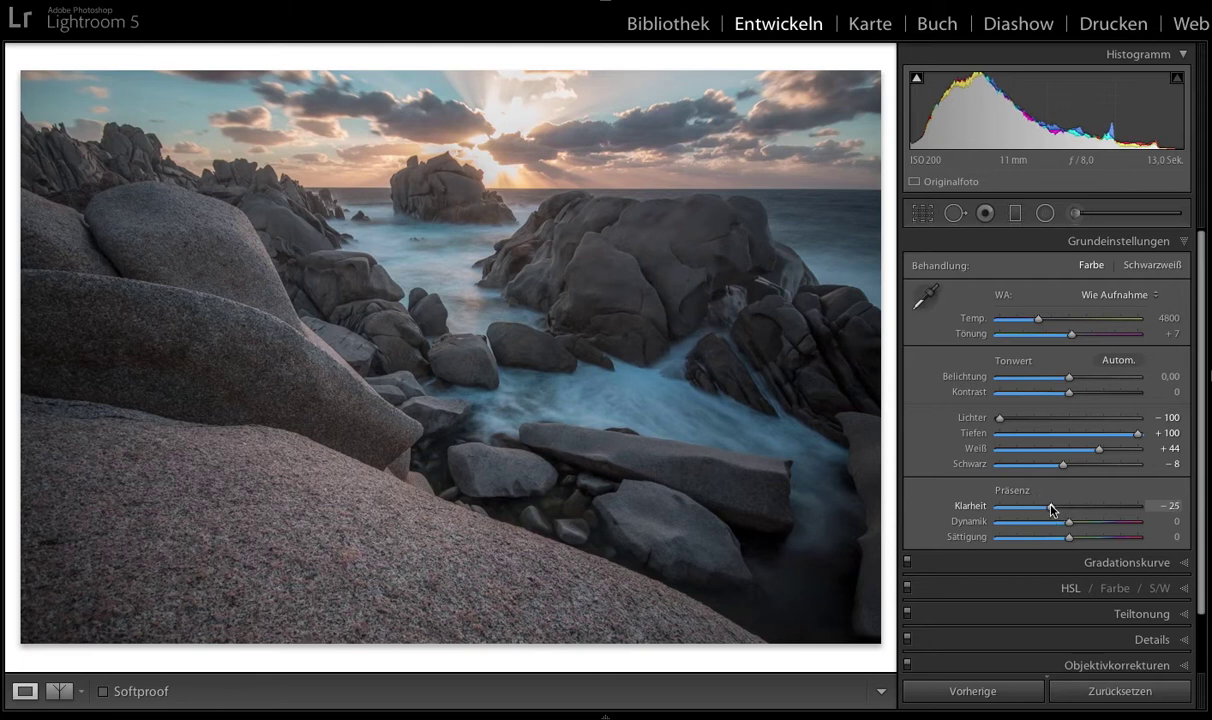
Warm the white balance to Temp 5491 and Tönung +24, and show the Gradationskurve panel.
{"action": "left_click_drag", "start_coordinate": [1038, 320], "coordinate": [1082, 340]}
{"action": "scroll", "coordinate": [1044, 456], "scroll_direction": "down", "scroll_amount": 1}
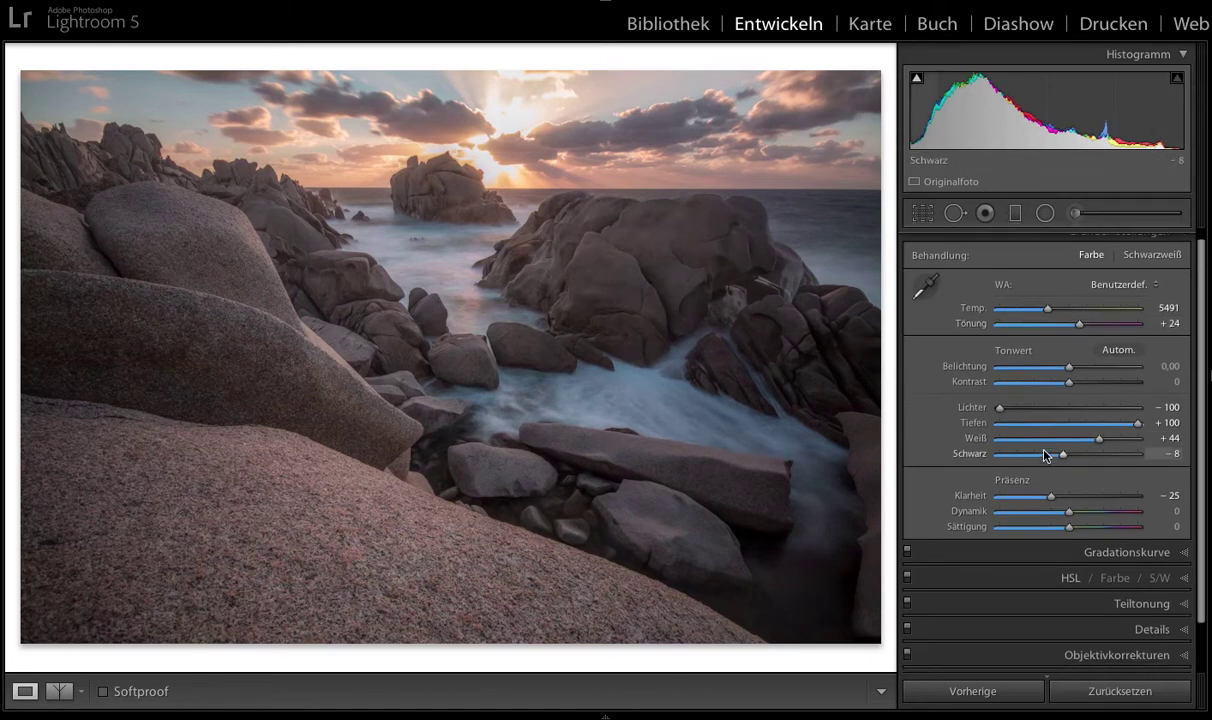
{"action": "scroll", "coordinate": [1044, 456], "scroll_direction": "down", "scroll_amount": 1}
{"action": "left_click", "coordinate": [1103, 546]}
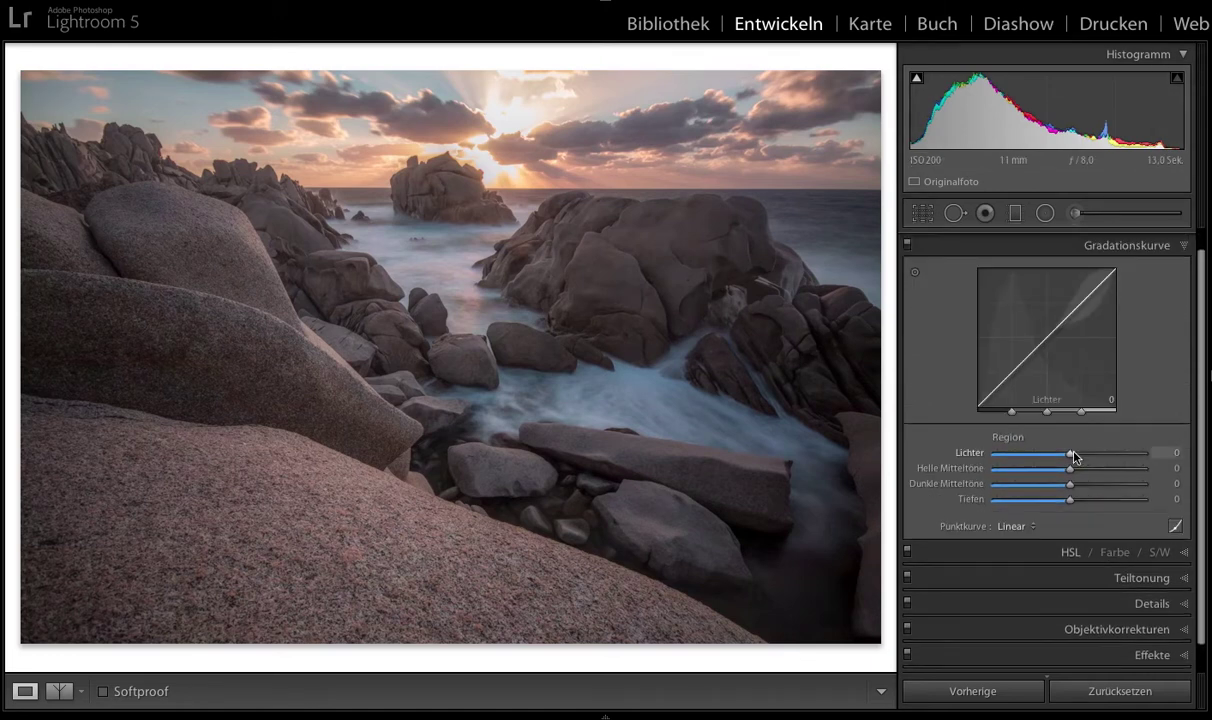
Set the Gradationskurve to Lichter +18, Helle Mitteltöne −18, Dunkle Mitteltöne −10, Tiefen −11.
{"action": "mouse_move", "coordinate": [1074, 455]}
{"action": "left_mouse_down"}
{"action": "mouse_move", "coordinate": [1091, 452]}
{"action": "mouse_move", "coordinate": [1047, 468]}
{"action": "mouse_move", "coordinate": [1088, 468]}
{"action": "mouse_move", "coordinate": [1050, 477]}
{"action": "mouse_move", "coordinate": [1057, 470]}
{"action": "mouse_move", "coordinate": [1039, 495]}
{"action": "mouse_move", "coordinate": [1068, 505]}
{"action": "left_mouse_up"}
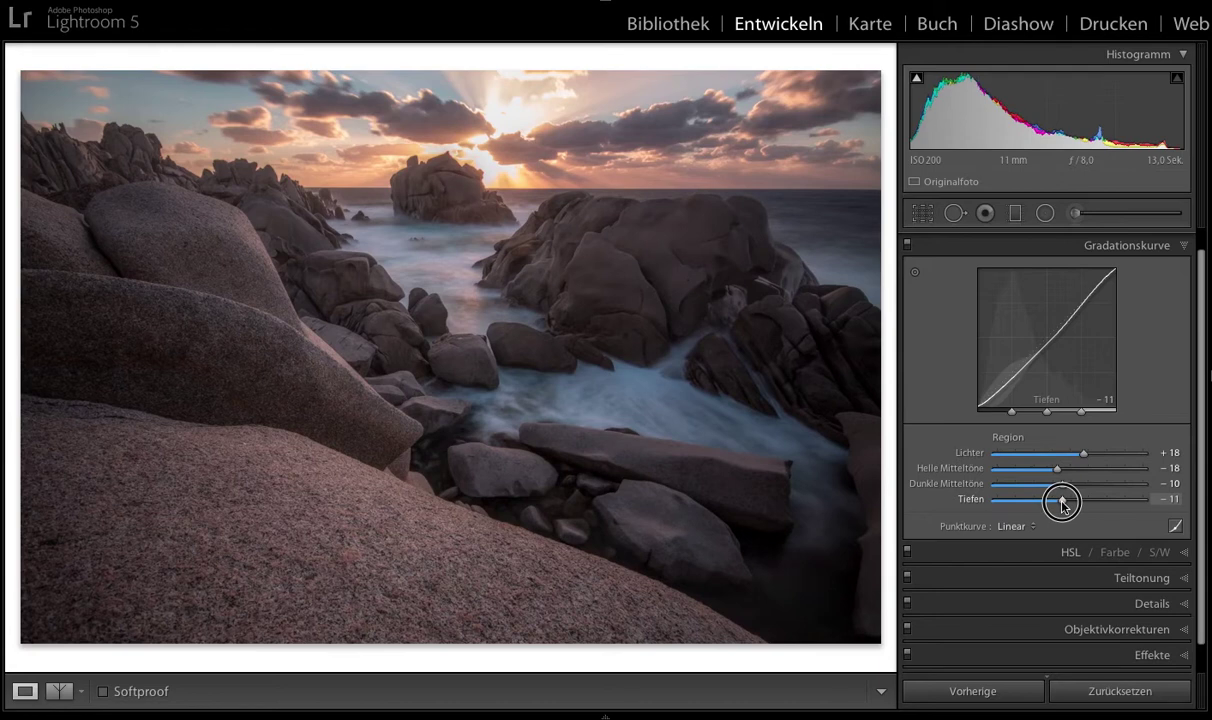
Tint the Teiltonung highlights golden with Farbton 51 and Sättigung 27.
{"action": "left_click", "coordinate": [1122, 578]}
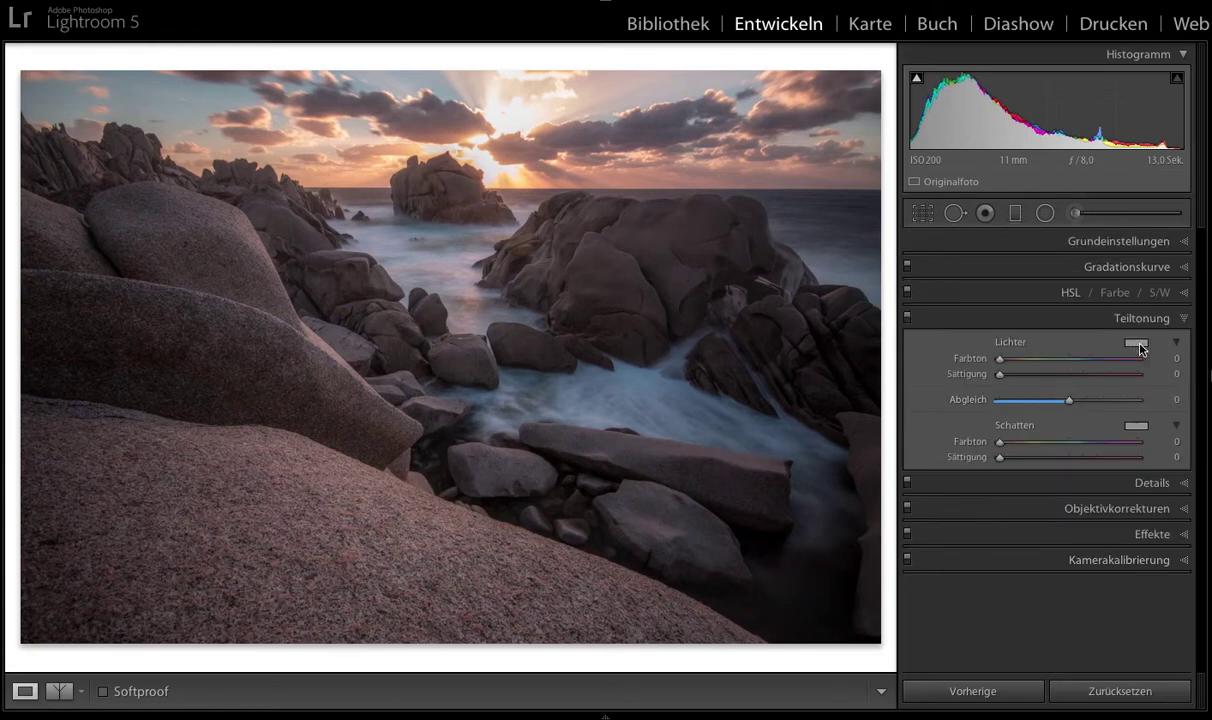
{"action": "left_click_drag", "start_coordinate": [997, 364], "coordinate": [1017, 365]}
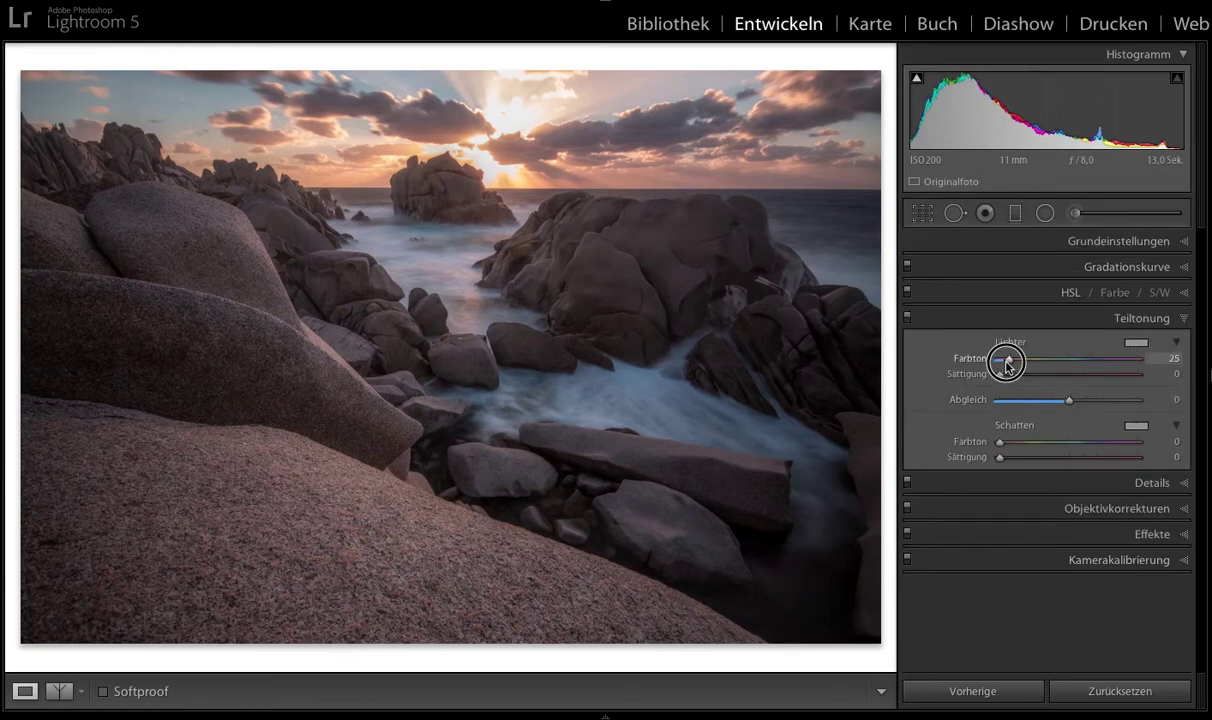
{"action": "mouse_move", "coordinate": [1017, 365]}
{"action": "left_mouse_down"}
{"action": "mouse_move", "coordinate": [998, 366]}
{"action": "mouse_move", "coordinate": [1150, 374]}
{"action": "left_mouse_up"}
{"action": "left_click_drag", "start_coordinate": [1000, 360], "coordinate": [1019, 361]}
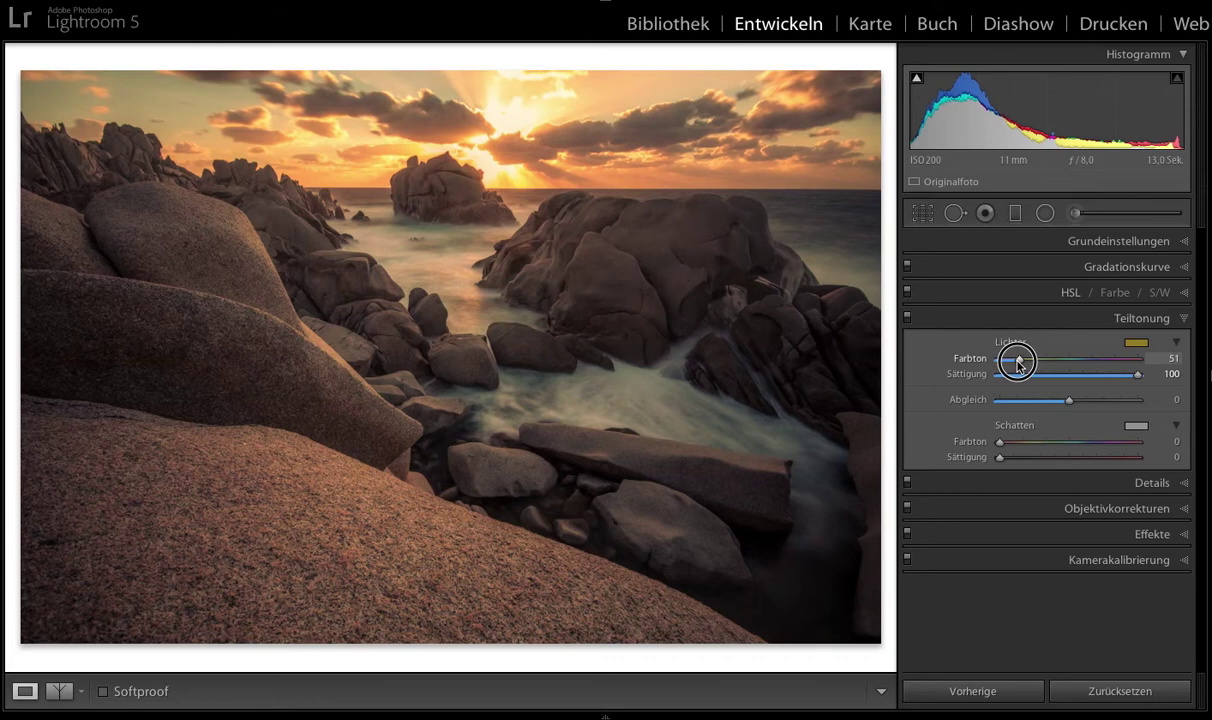
{"action": "mouse_move", "coordinate": [1138, 375]}
{"action": "left_mouse_down"}
{"action": "mouse_move", "coordinate": [998, 381]}
{"action": "mouse_move", "coordinate": [1036, 383]}
{"action": "left_mouse_up"}
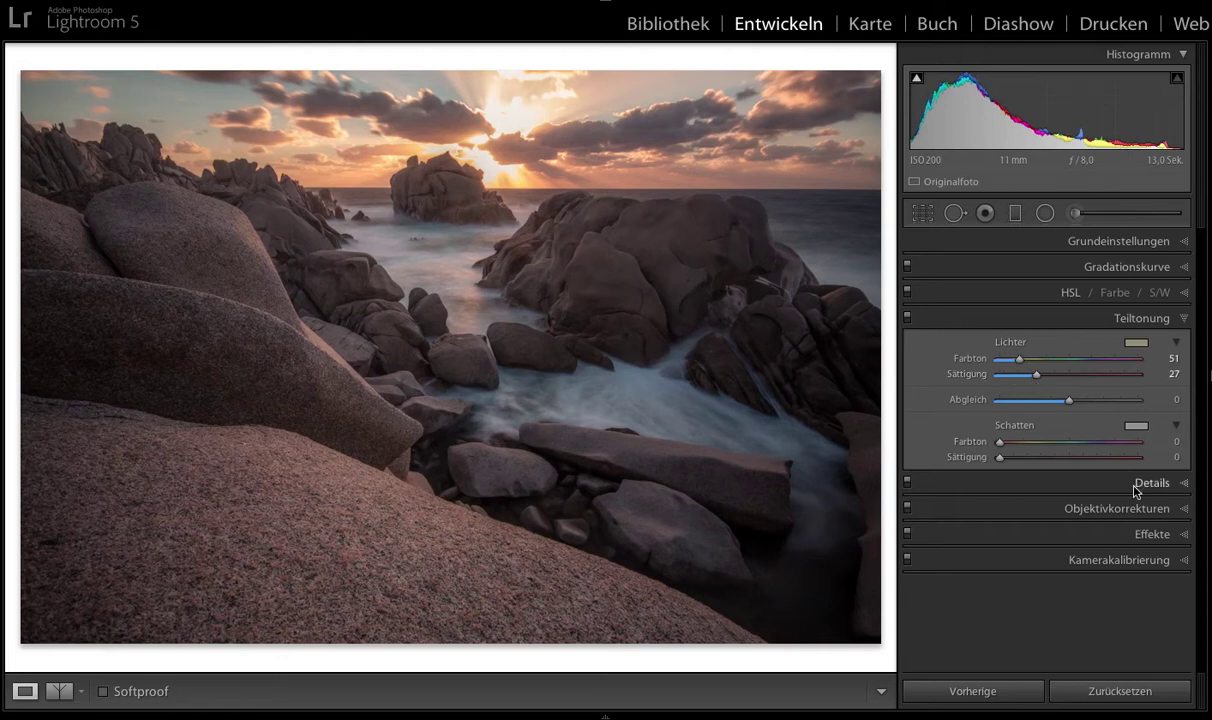
{"action": "left_click", "coordinate": [1136, 484]}
Set noise reduction to Farbe 85 and Luminanz 20.
{"action": "left_click", "coordinate": [571, 344]}
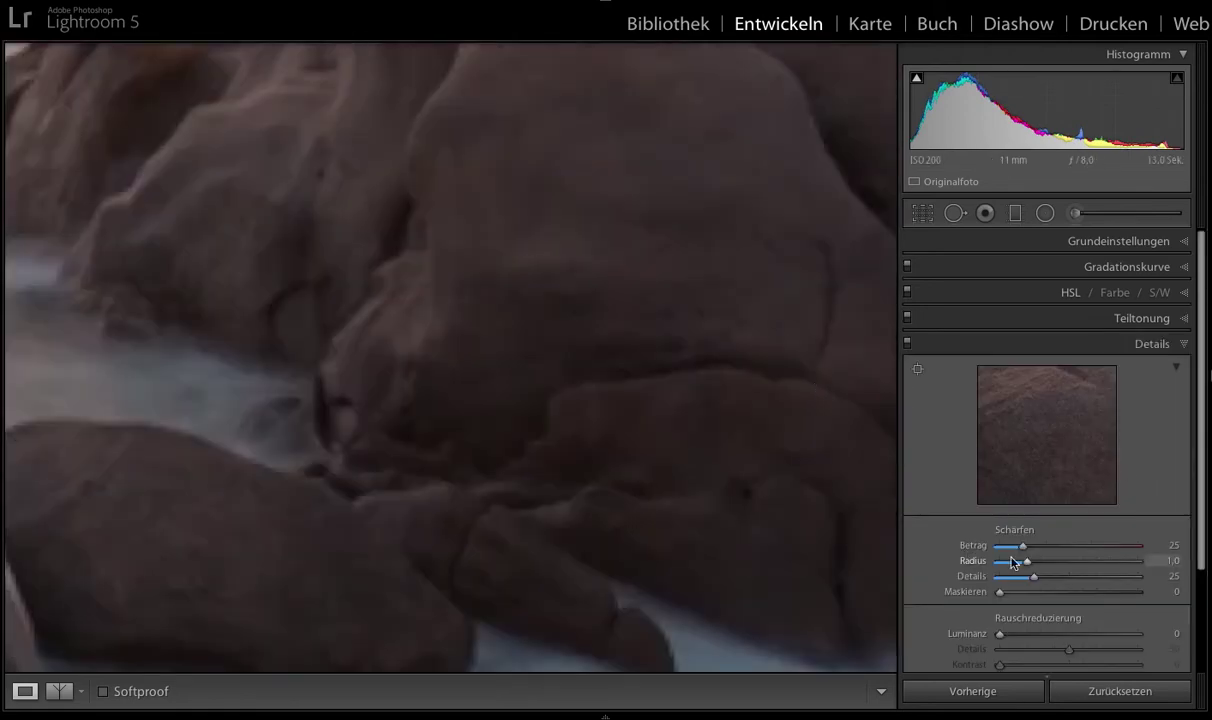
{"action": "scroll", "coordinate": [1013, 563], "scroll_direction": "down", "scroll_amount": 3}
{"action": "left_click_drag", "start_coordinate": [1034, 599], "coordinate": [1117, 598]}
{"action": "left_click_drag", "start_coordinate": [1001, 543], "coordinate": [1027, 543]}
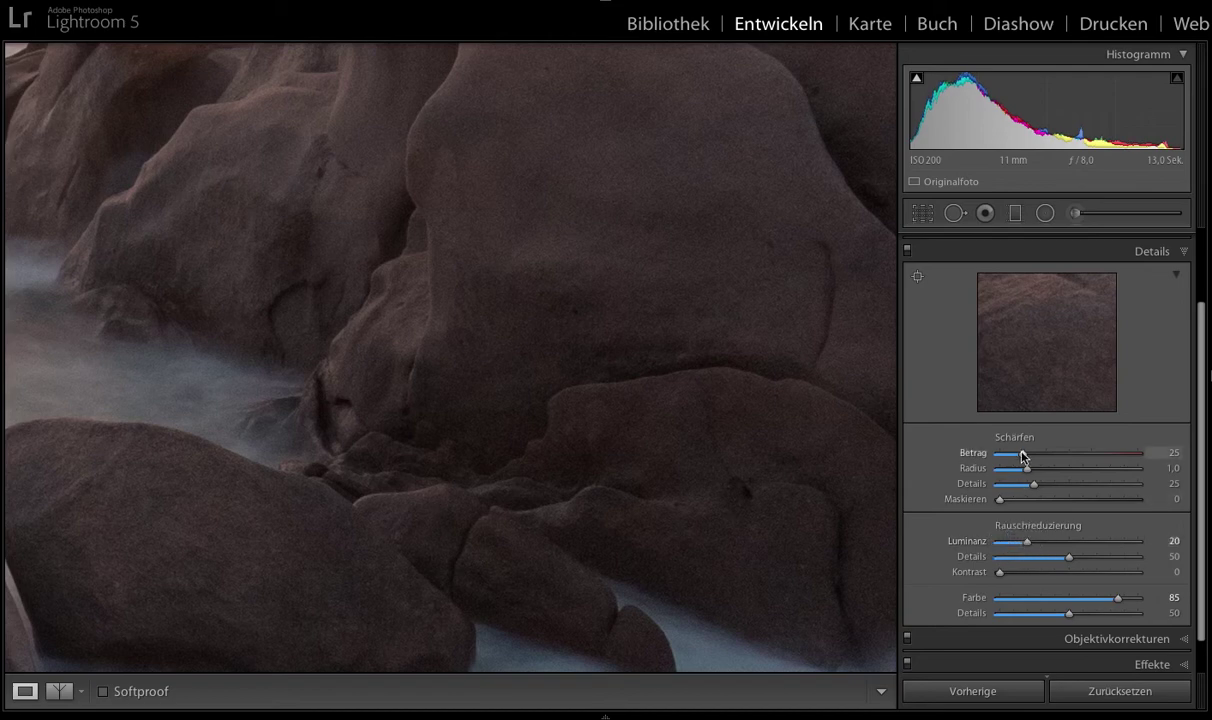
Sharpen with Betrag 70 and Radius 0,8, then expand Objektivkorrekturen.
{"action": "left_click_drag", "start_coordinate": [1026, 454], "coordinate": [1067, 455]}
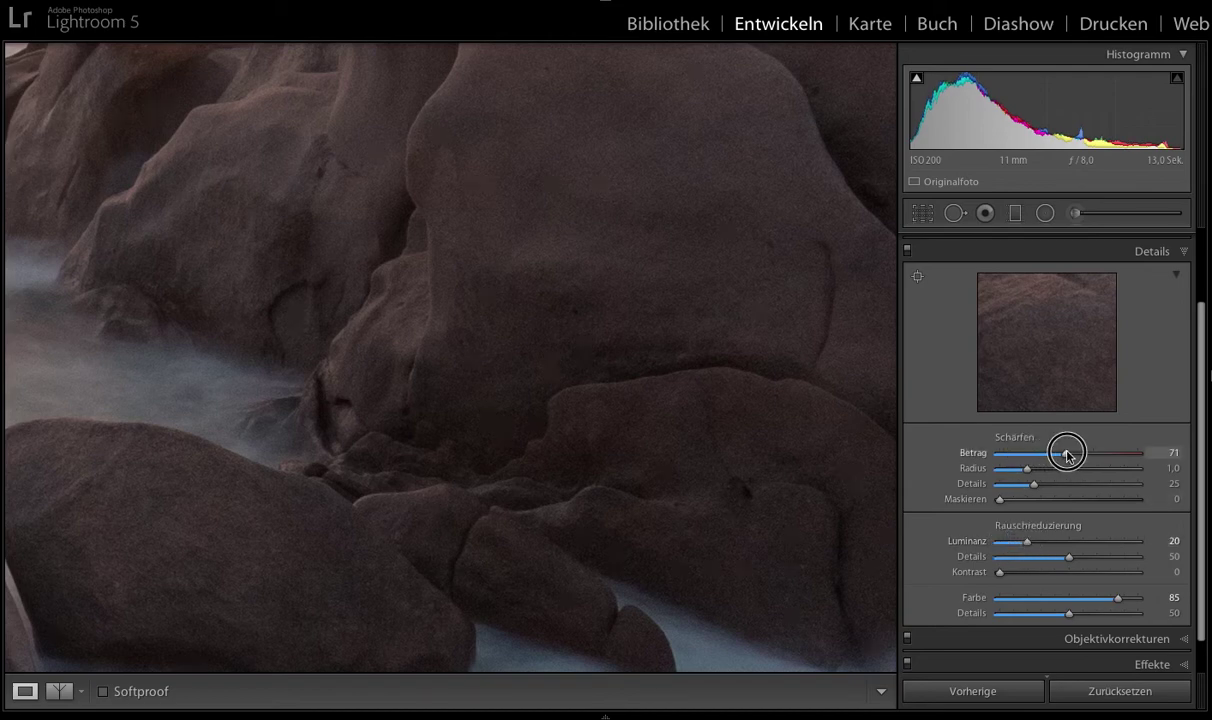
{"action": "left_click_drag", "start_coordinate": [1024, 468], "coordinate": [1016, 468]}
{"action": "scroll", "coordinate": [1040, 550], "scroll_direction": "down", "scroll_amount": 3}
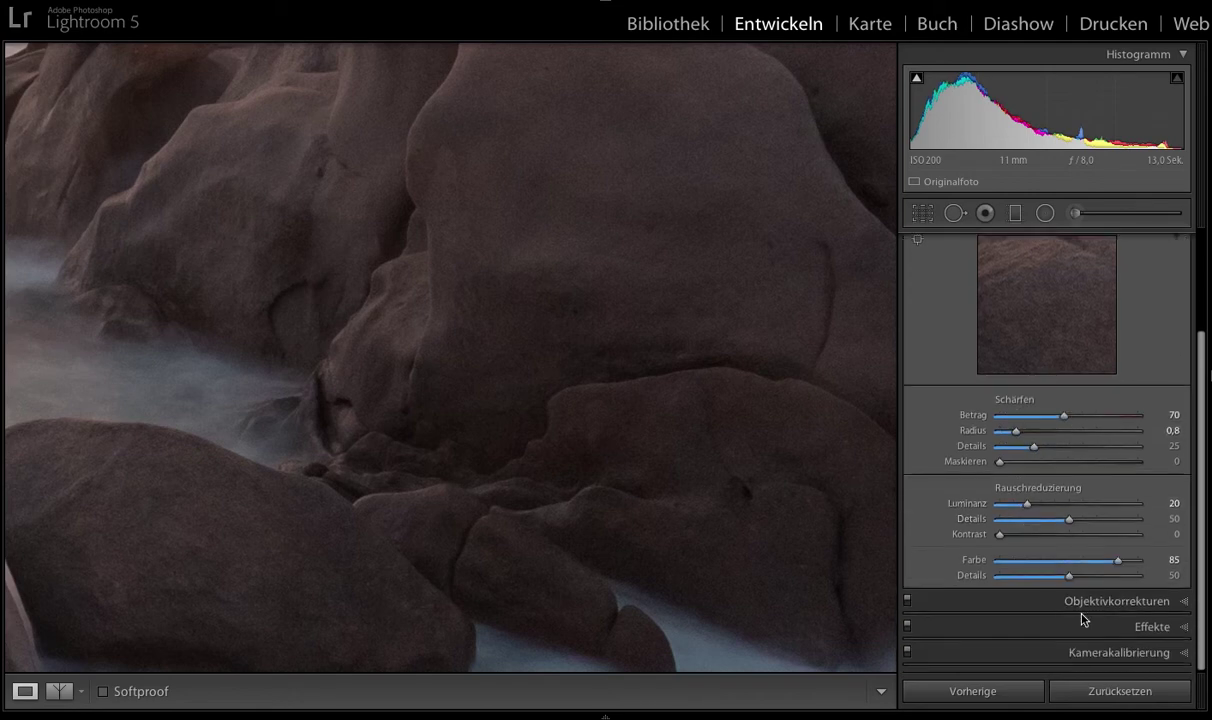
{"action": "left_click", "coordinate": [1086, 601]}
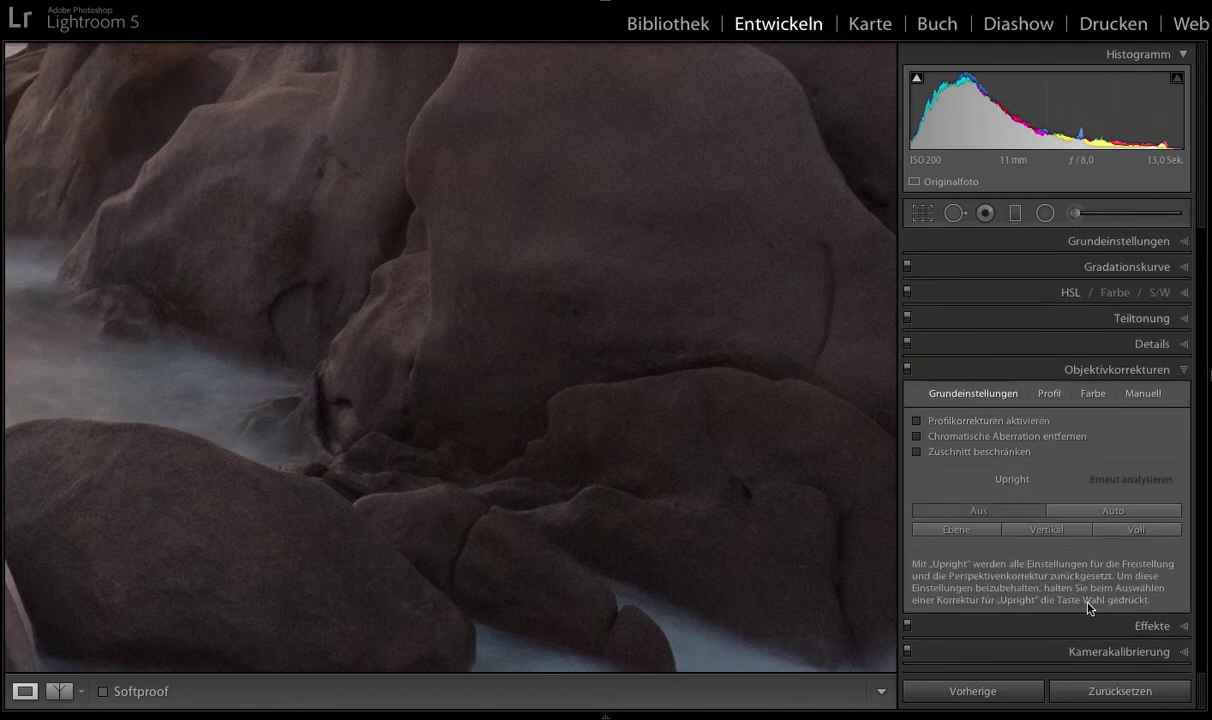
Compare the Camera Faithful and Camera Landscape calibration profiles, settling on Camera Portrait.
{"action": "left_click", "coordinate": [806, 426]}
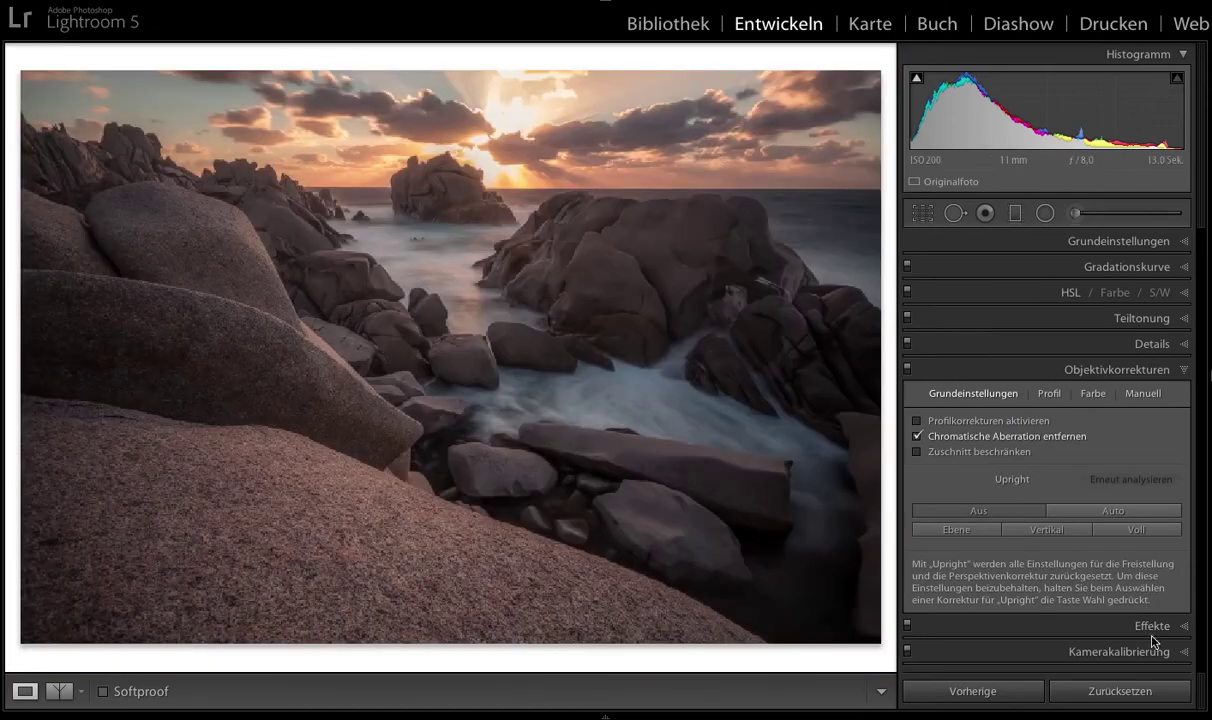
{"action": "left_click", "coordinate": [1150, 651]}
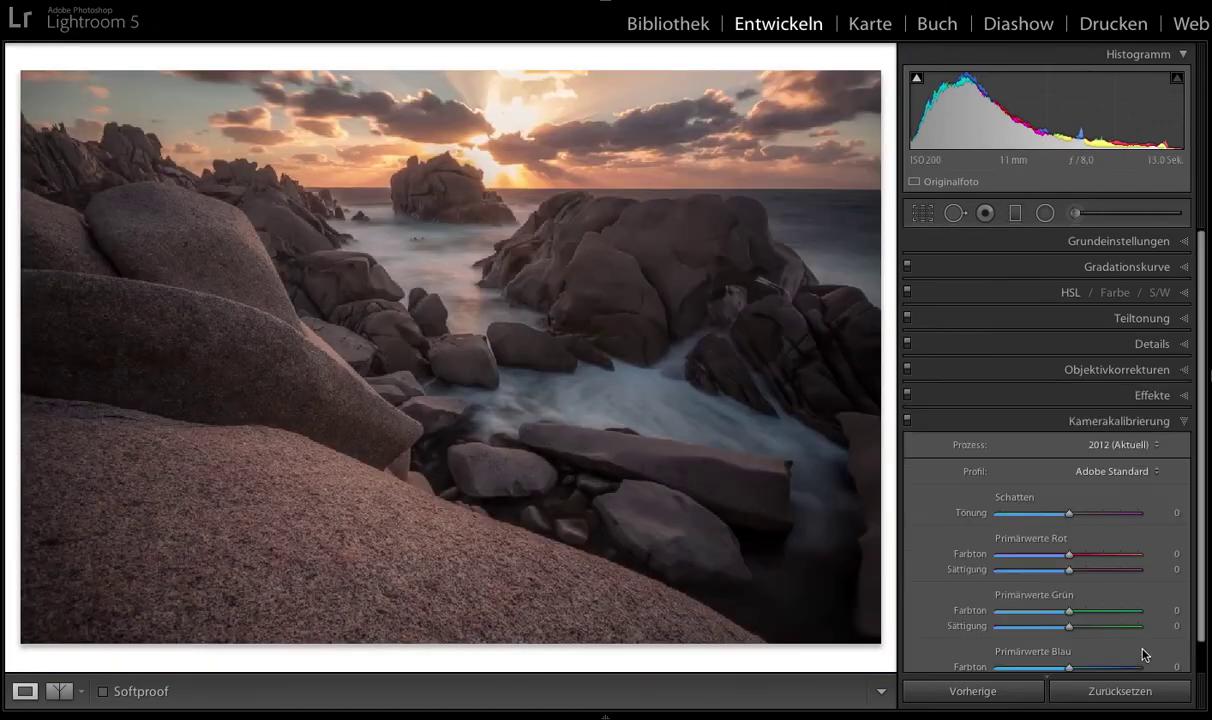
{"action": "left_click", "coordinate": [1117, 470]}
{"action": "left_click", "coordinate": [1100, 478]}
{"action": "left_click", "coordinate": [1109, 472]}
{"action": "left_click", "coordinate": [1100, 468]}
{"action": "left_click", "coordinate": [1100, 476]}
{"action": "left_click", "coordinate": [1100, 468]}
{"action": "left_click", "coordinate": [1108, 474]}
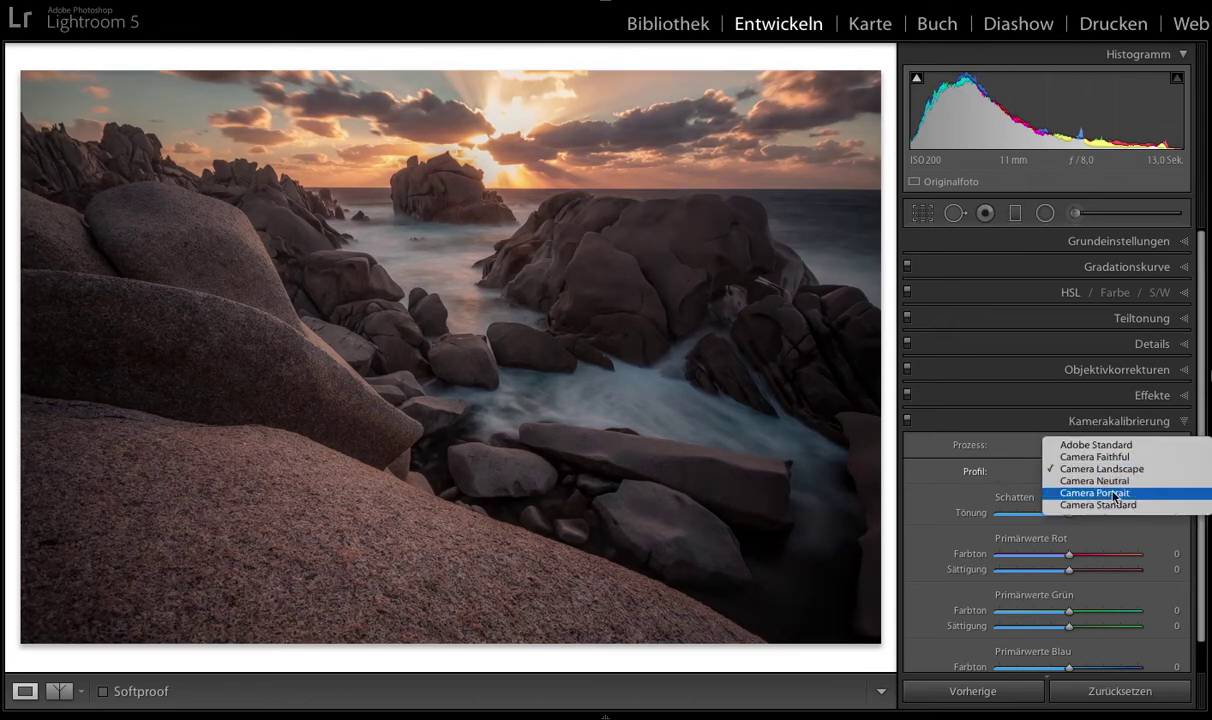
{"action": "key", "text": "Escape"}
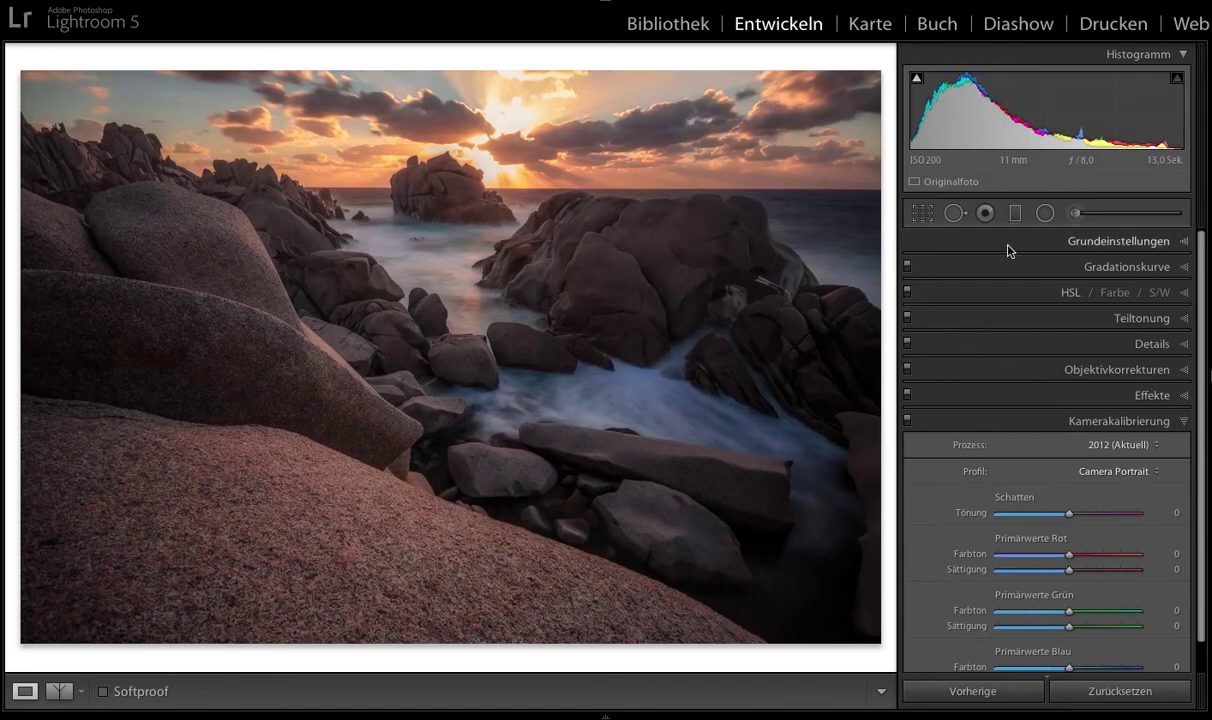
Place a graduated filter over the horizon that darkens the sky and lifts Tiefen to +53.
{"action": "key", "text": "m"}
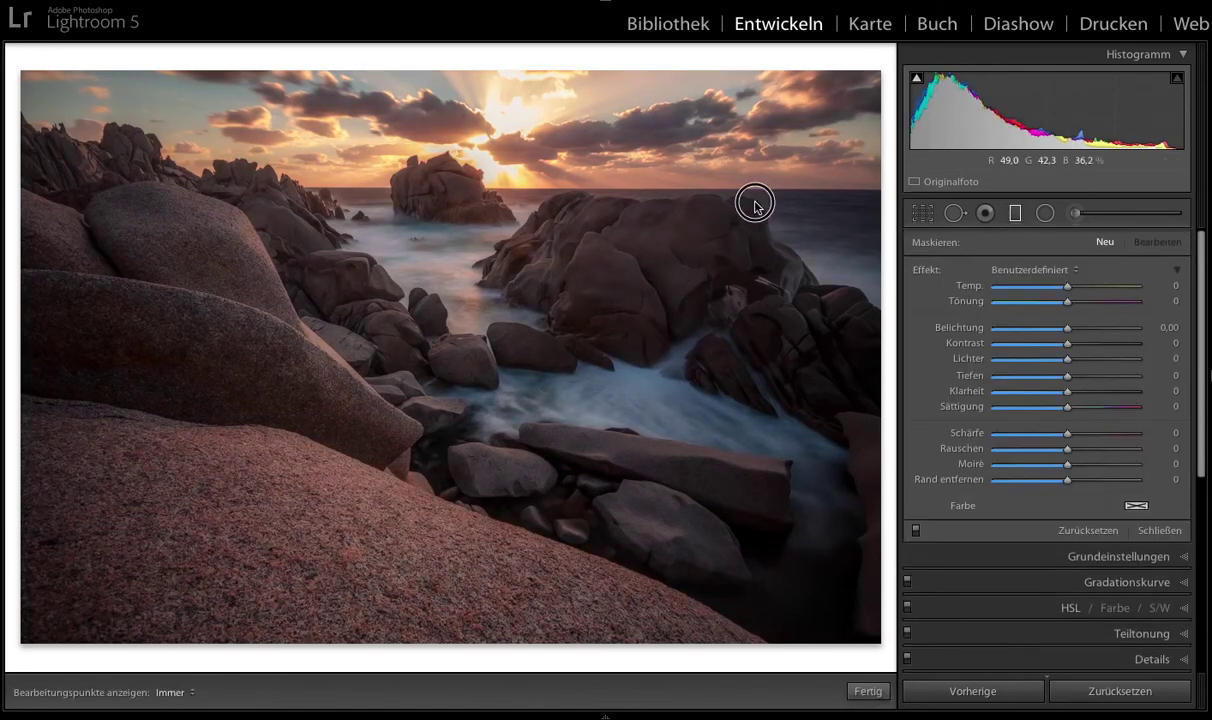
{"action": "left_click_drag", "start_coordinate": [755, 206], "coordinate": [755, 211]}
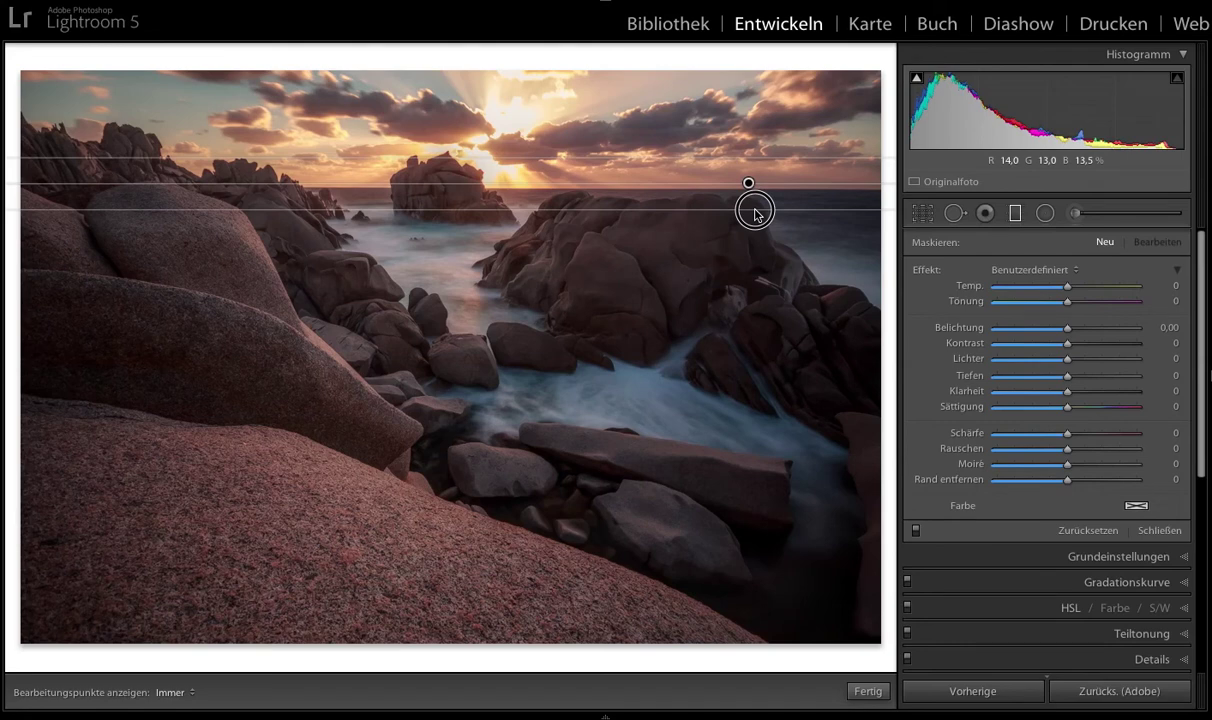
{"action": "left_click_drag", "start_coordinate": [1066, 328], "coordinate": [1057, 331]}
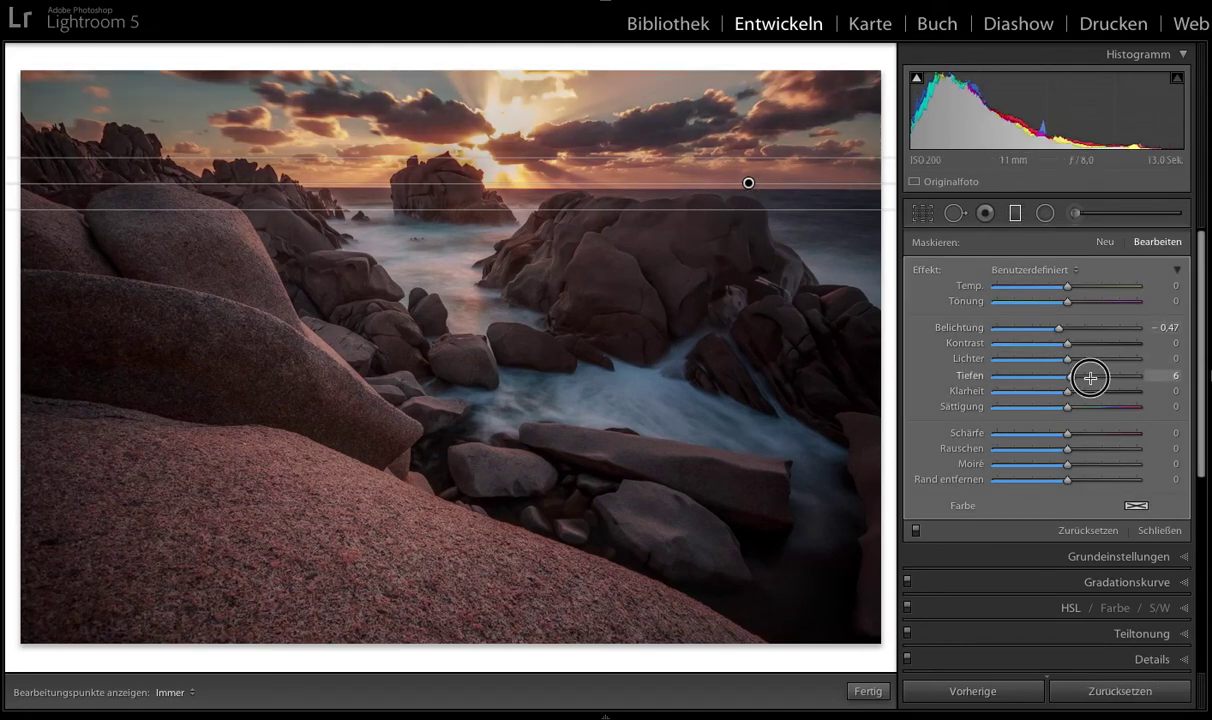
{"action": "left_click_drag", "start_coordinate": [1067, 376], "coordinate": [1104, 380]}
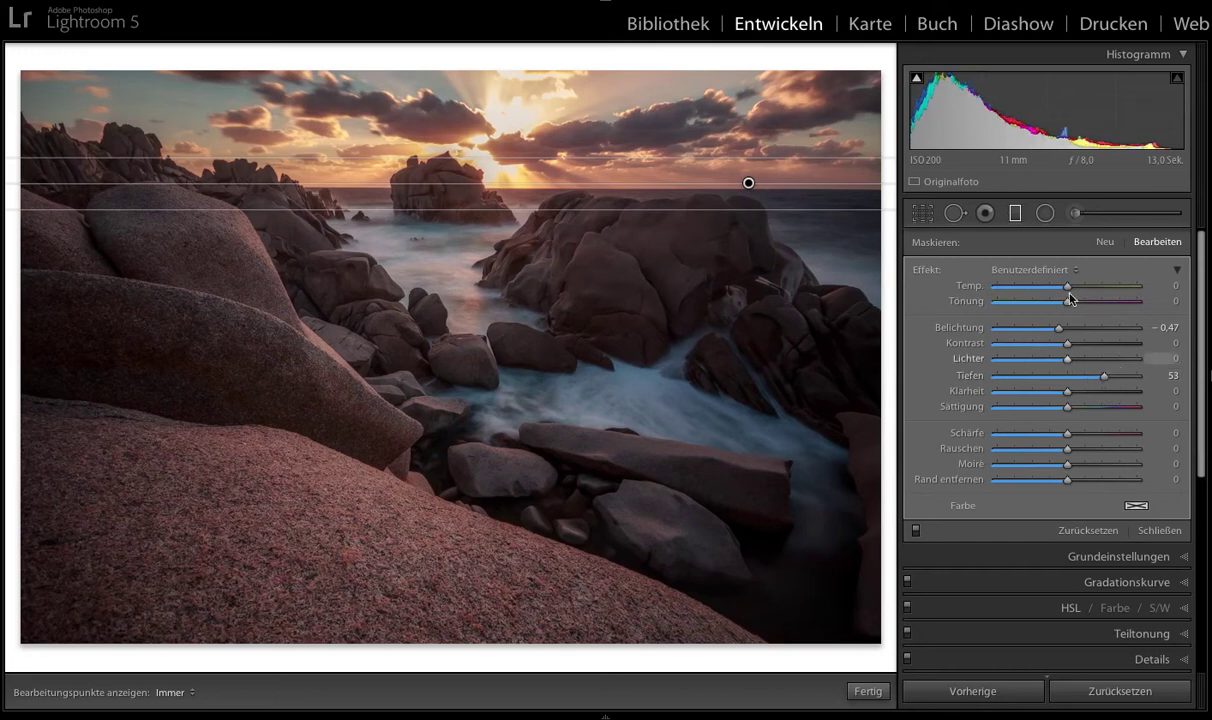
Add diagonal graduated filters over the left and right sky, cooling Temp to −18.
{"action": "left_click_drag", "start_coordinate": [286, 129], "coordinate": [292, 181]}
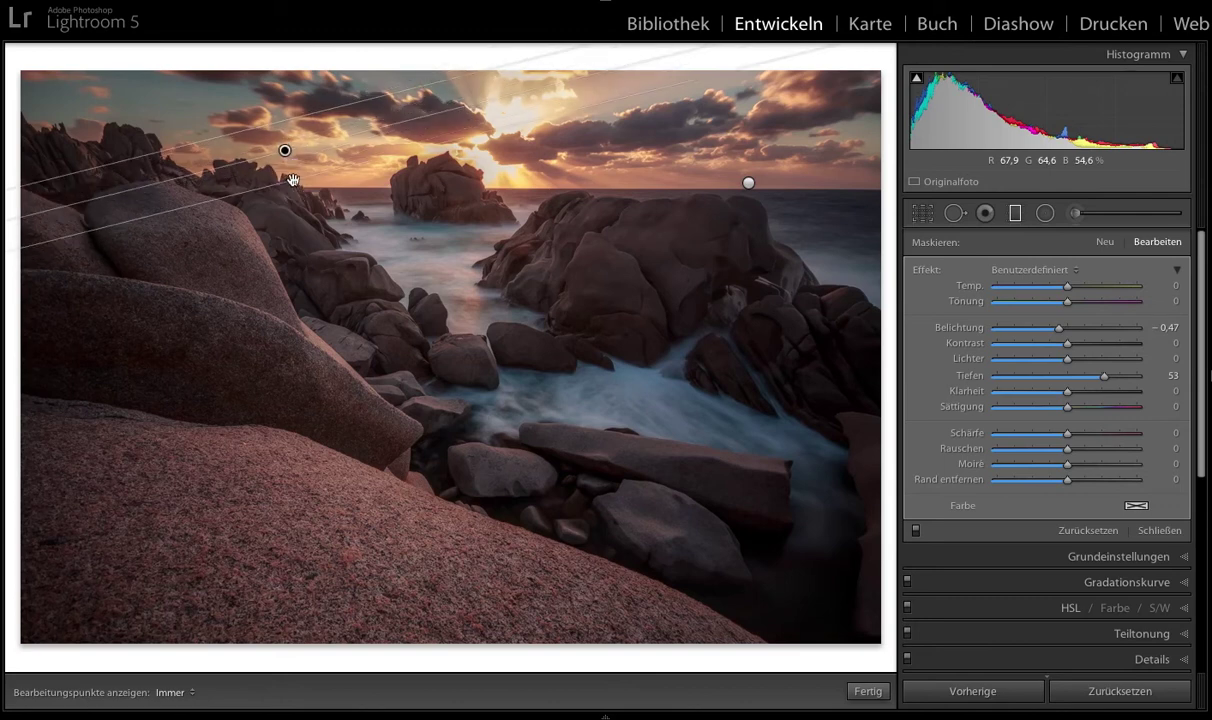
{"action": "mouse_move", "coordinate": [1067, 286]}
{"action": "left_mouse_down"}
{"action": "mouse_move", "coordinate": [1052, 287]}
{"action": "mouse_move", "coordinate": [1075, 300]}
{"action": "left_mouse_up"}
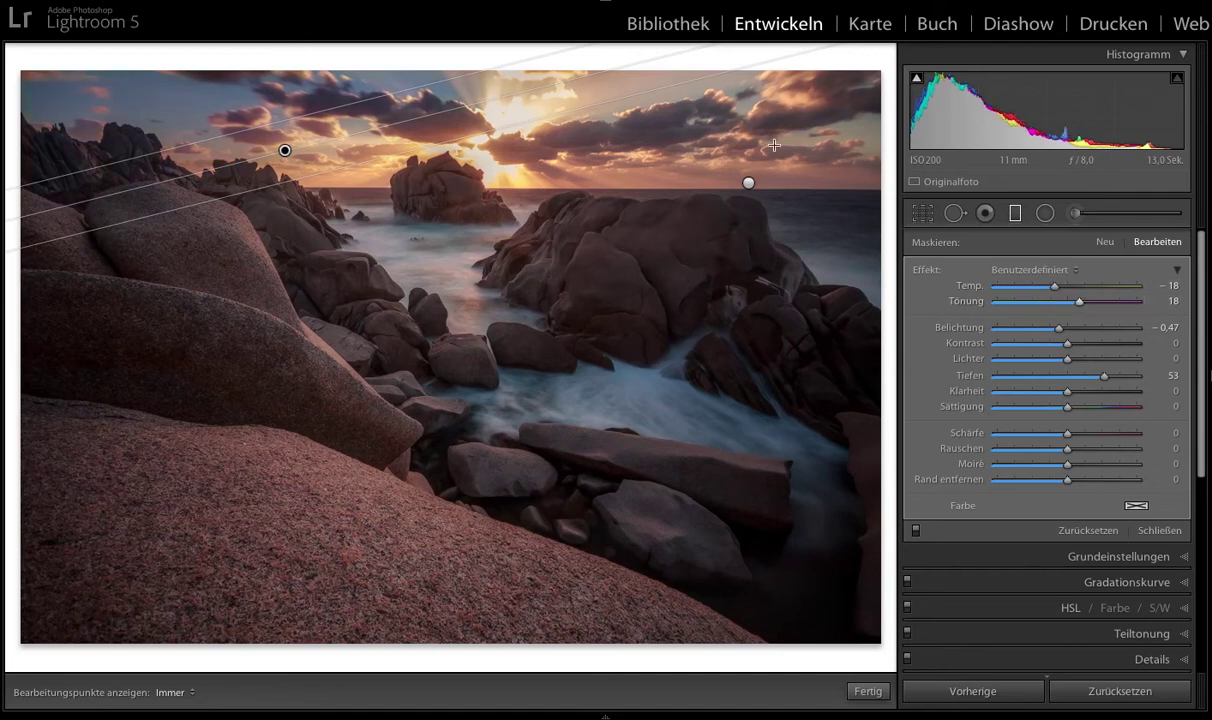
{"action": "mouse_move", "coordinate": [713, 106]}
{"action": "left_mouse_down"}
{"action": "mouse_move", "coordinate": [676, 162]}
{"action": "mouse_move", "coordinate": [698, 176]}
{"action": "left_mouse_up"}
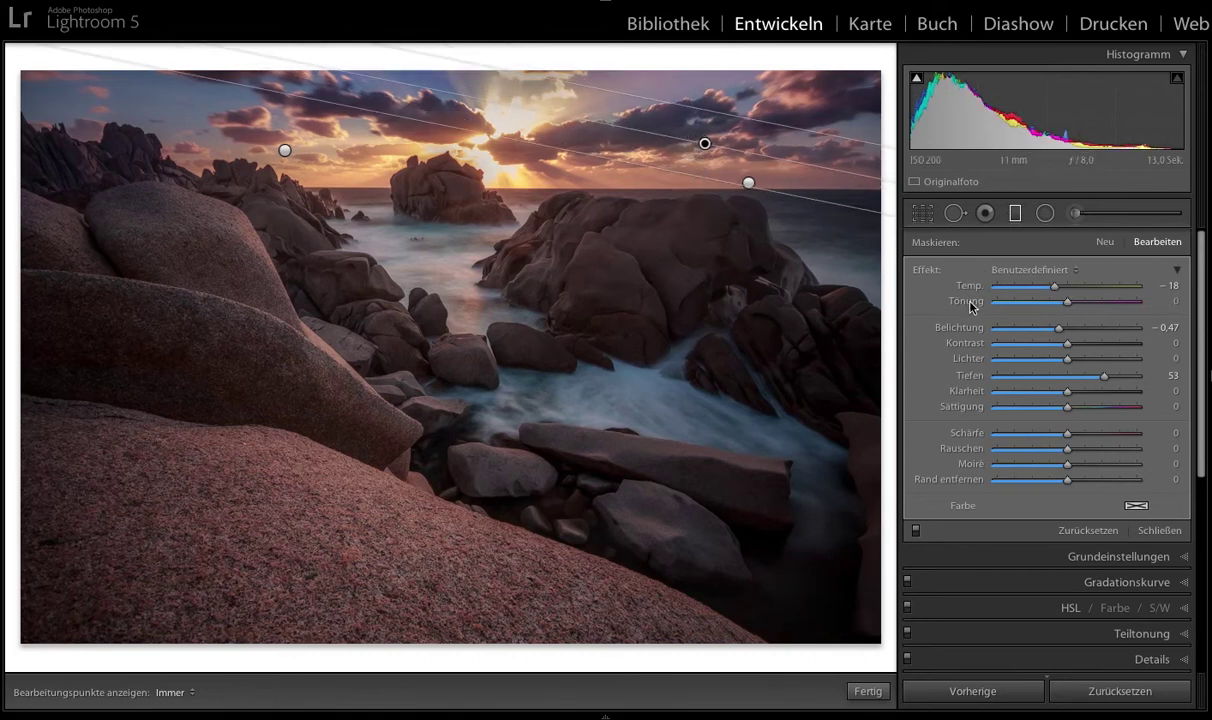
Trim the photo's top edge slightly with the crop tool.
{"action": "left_click", "coordinate": [285, 150]}
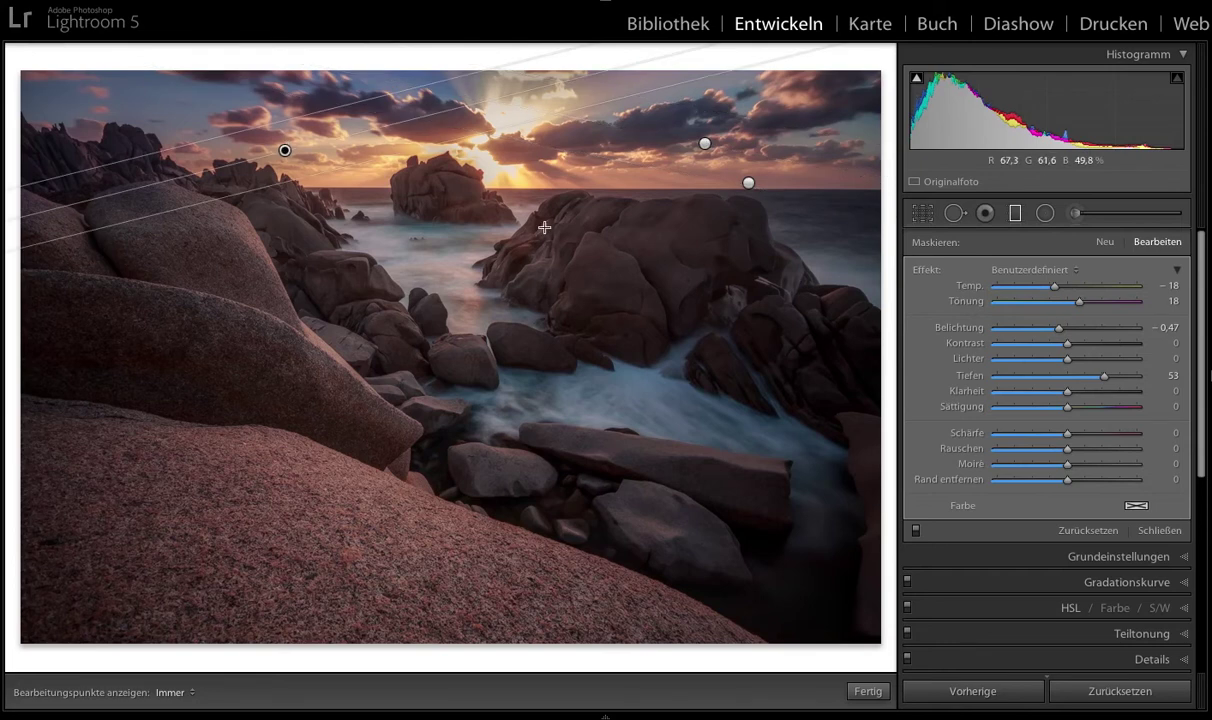
{"action": "left_click", "coordinate": [923, 212]}
{"action": "left_click_drag", "start_coordinate": [449, 73], "coordinate": [449, 74]}
Apply the crop and add a sun radial filter with Belichtung +0.41 and Klarheit −48.
{"action": "key", "text": "Return"}
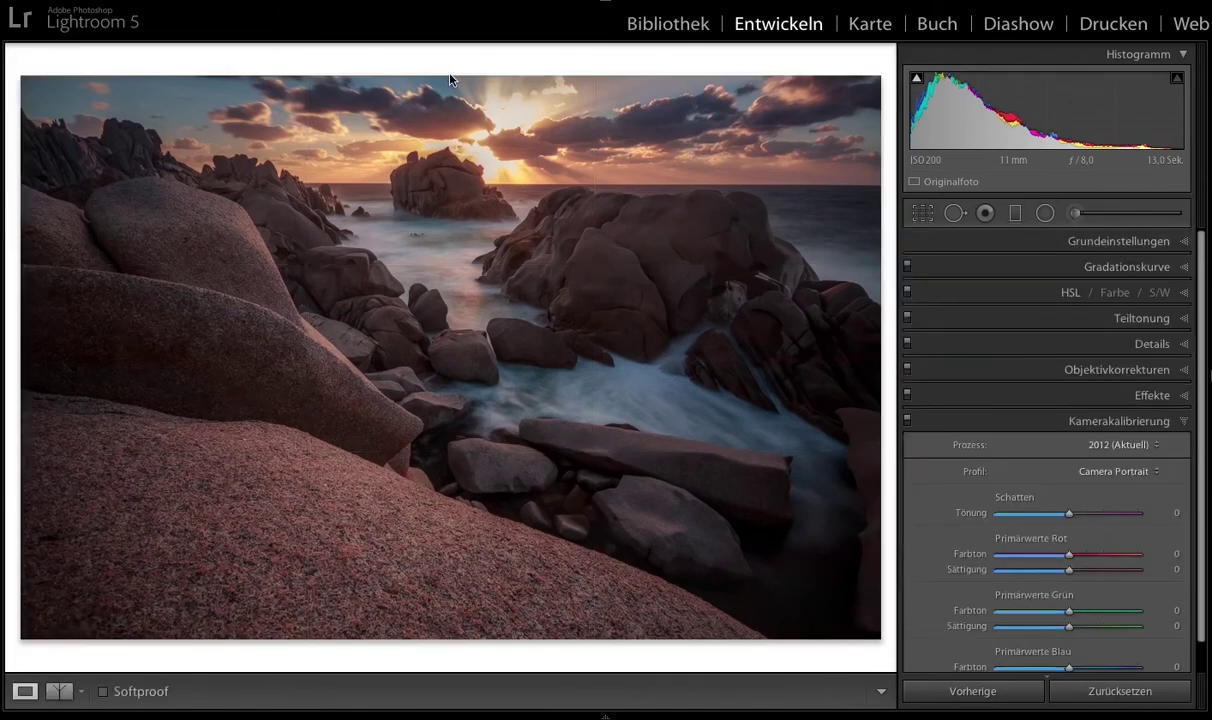
{"action": "left_click", "coordinate": [1044, 213]}
{"action": "left_click_drag", "start_coordinate": [495, 145], "coordinate": [812, 206]}
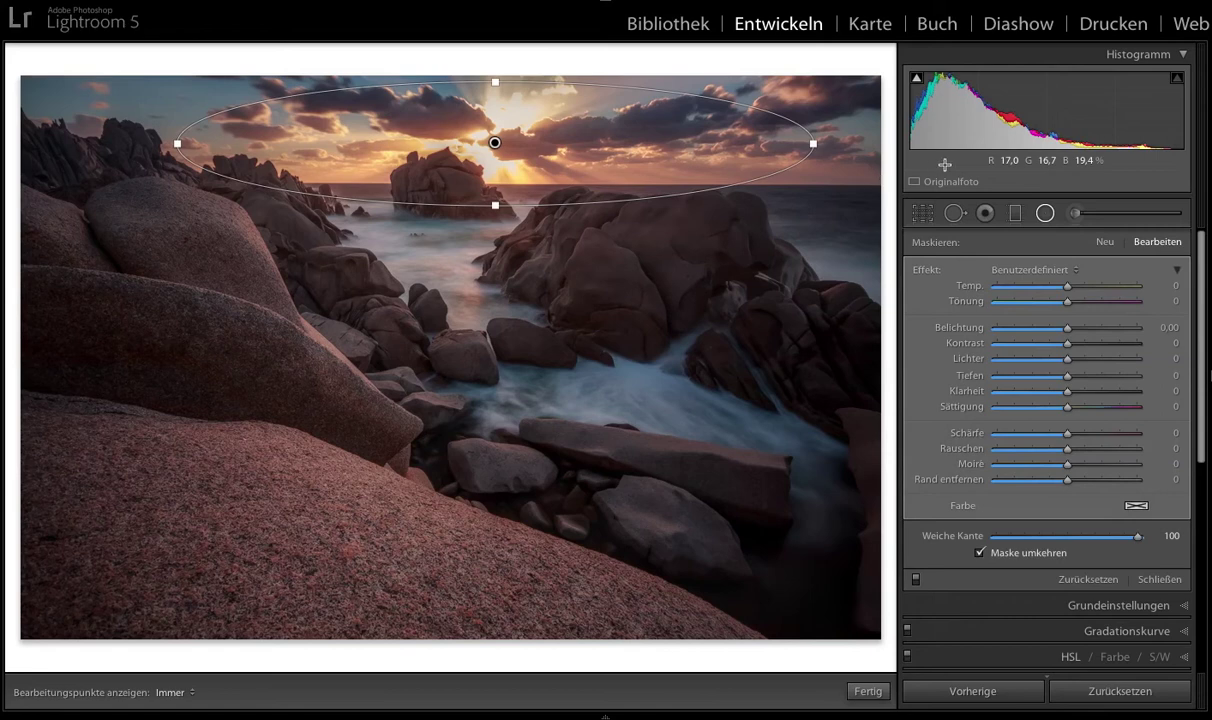
{"action": "left_click_drag", "start_coordinate": [1067, 328], "coordinate": [1074, 331]}
{"action": "left_click_drag", "start_coordinate": [1067, 391], "coordinate": [1033, 393]}
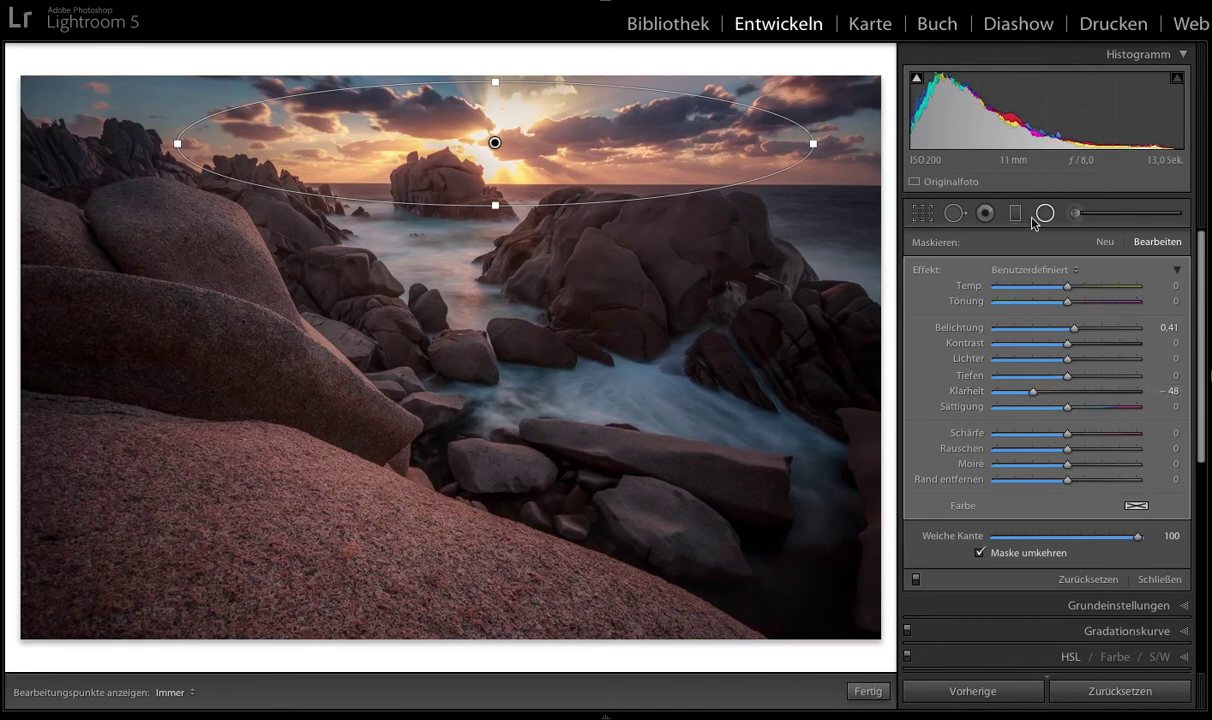
{"action": "left_click", "coordinate": [1099, 245]}
{"action": "left_click_drag", "start_coordinate": [438, 255], "coordinate": [490, 304]}
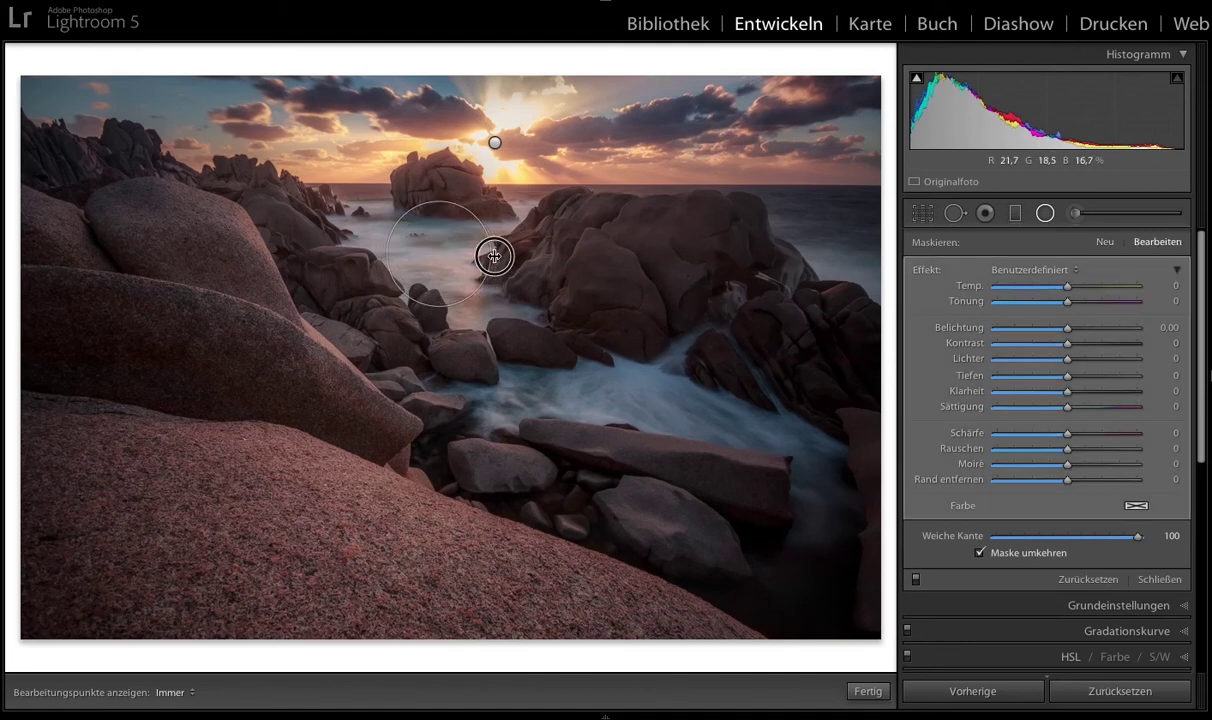
Set the water radial to Temp 17, Belichtung 0.26; Alt-drag copies onto the left and right rocks.
{"action": "mouse_move", "coordinate": [495, 257]}
{"action": "left_click_drag", "start_coordinate": [439, 250], "coordinate": [462, 269]}
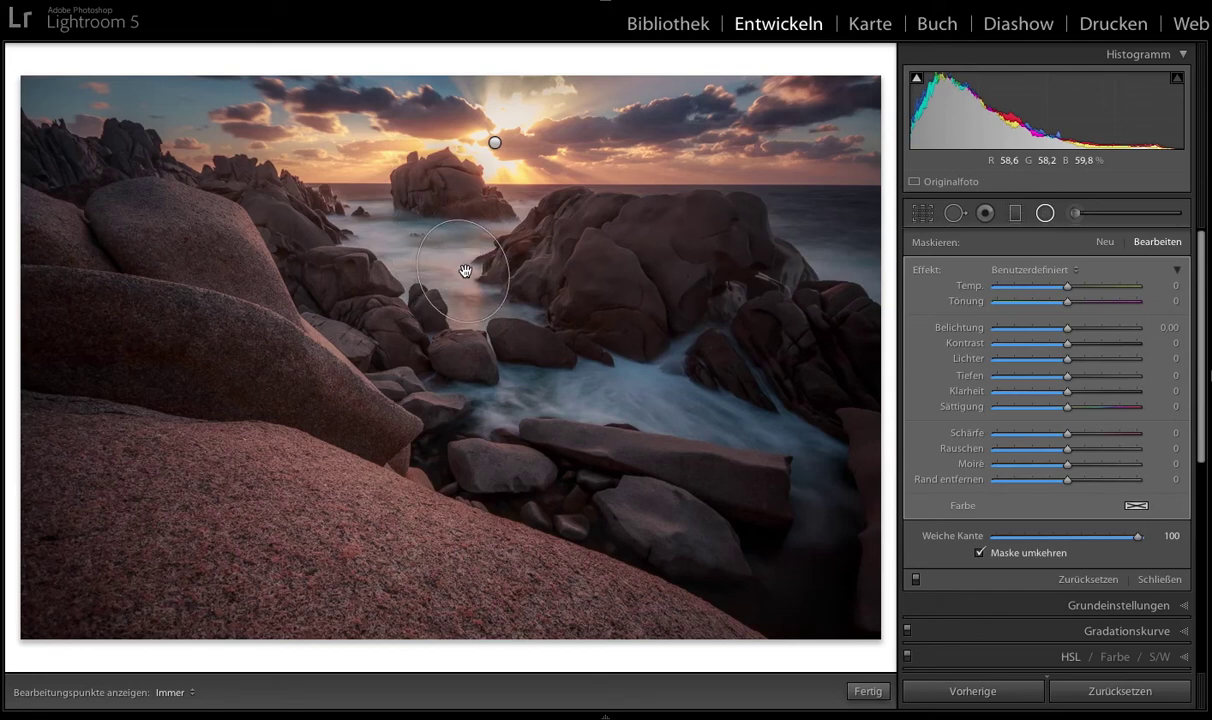
{"action": "mouse_move", "coordinate": [1067, 286]}
{"action": "left_mouse_down"}
{"action": "mouse_move", "coordinate": [1082, 288]}
{"action": "mouse_move", "coordinate": [1076, 329]}
{"action": "left_mouse_up"}
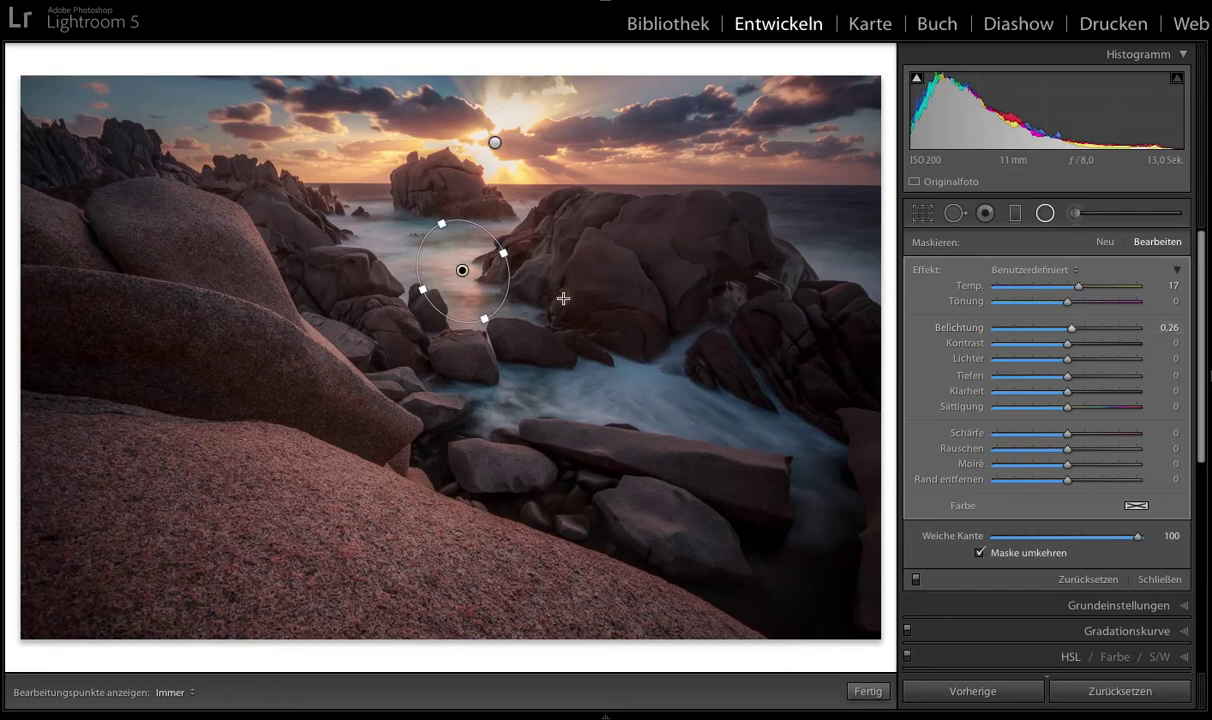
{"action": "key", "text": "alt"}
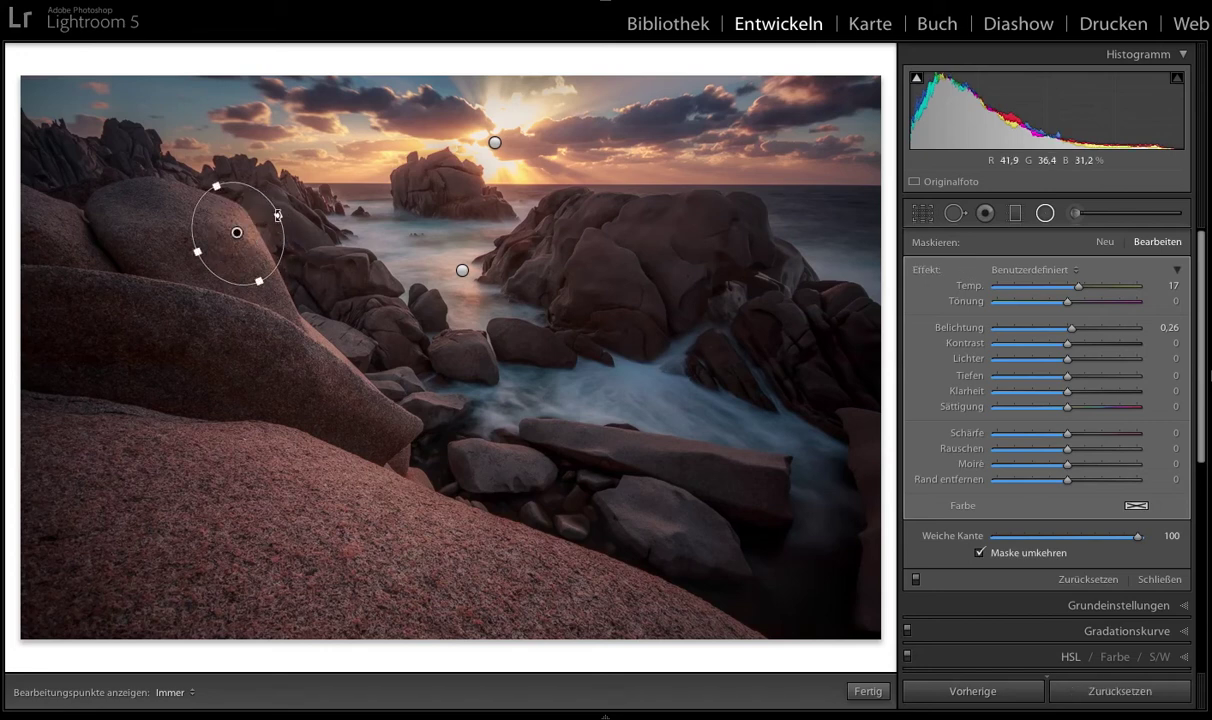
{"action": "mouse_move", "coordinate": [280, 216]}
{"action": "left_mouse_down"}
{"action": "mouse_move", "coordinate": [256, 223]}
{"action": "mouse_move", "coordinate": [549, 243]}
{"action": "left_mouse_up"}
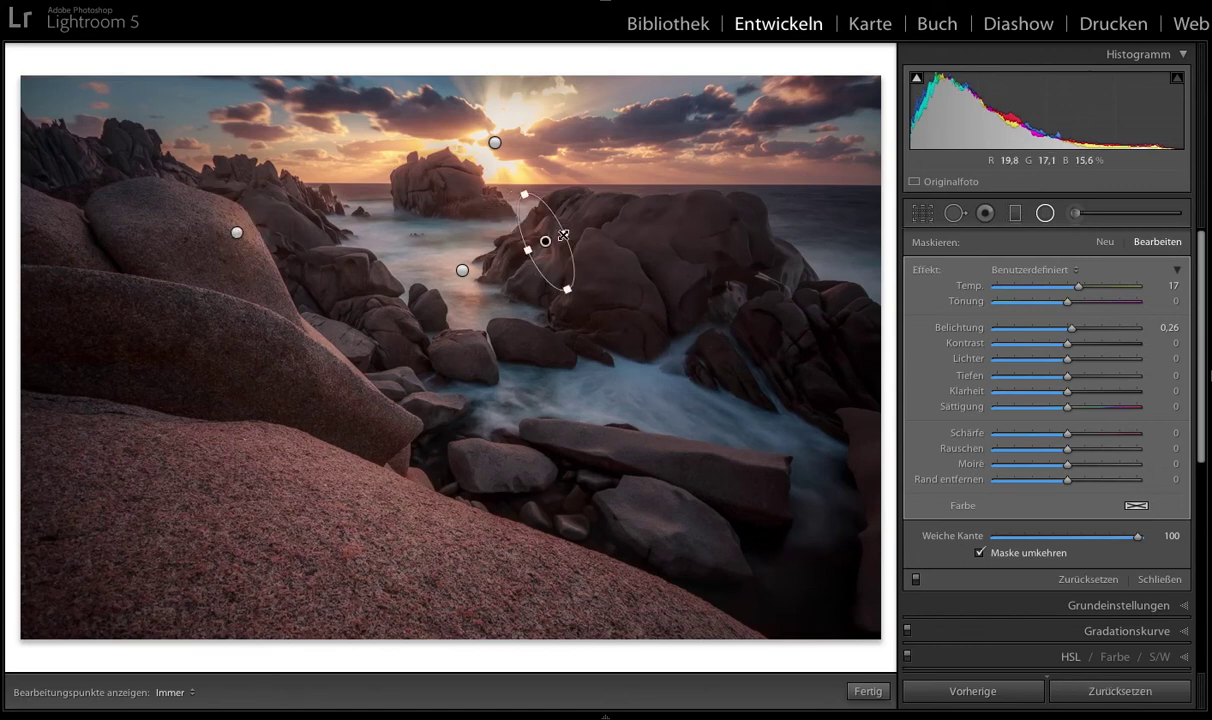
{"action": "left_click_drag", "start_coordinate": [600, 200], "coordinate": [625, 178]}
{"action": "left_click_drag", "start_coordinate": [541, 238], "coordinate": [339, 485]}
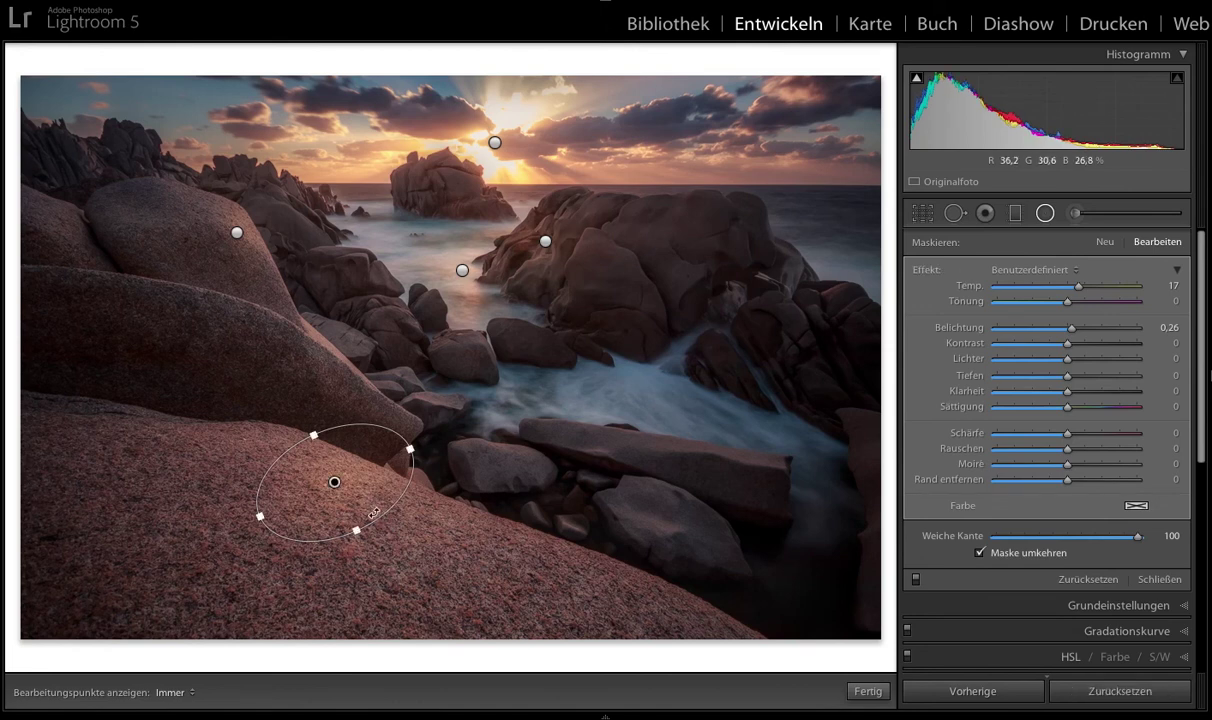
{"action": "key", "text": "Delete"}
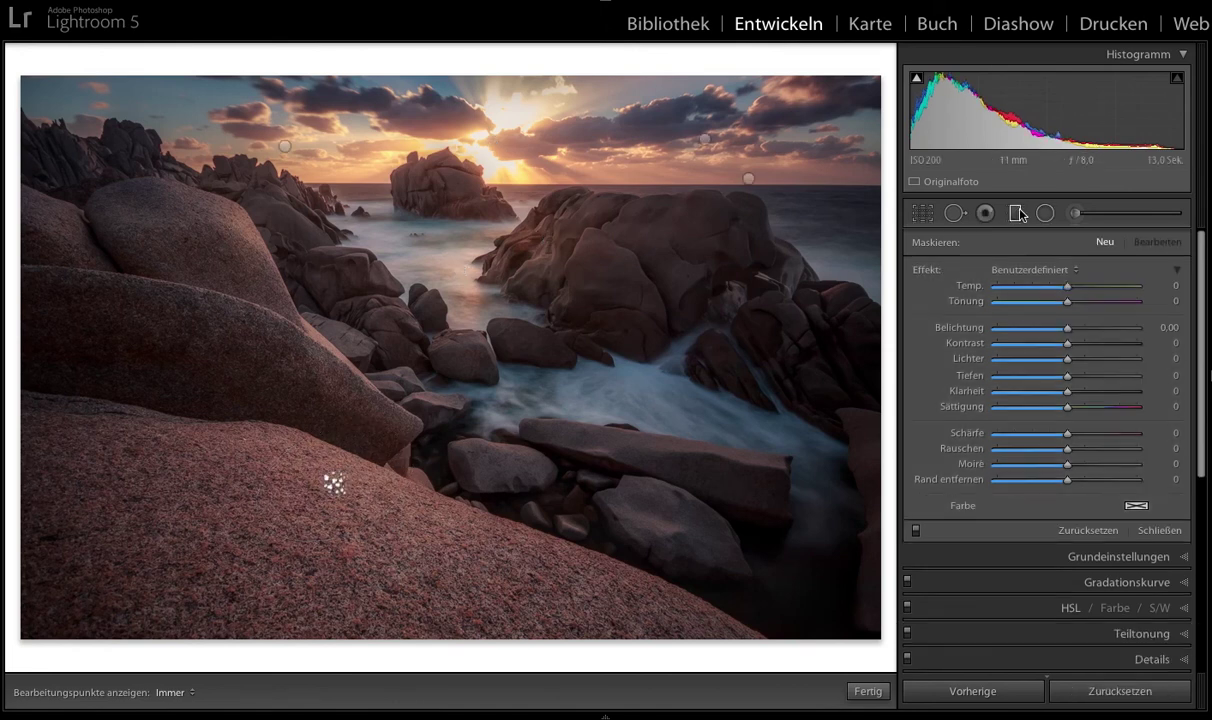
Darken the foreground boulders with a diagonal graduated filter at Belichtung −0.95, then close the tool.
{"action": "left_click_drag", "start_coordinate": [211, 566], "coordinate": [295, 357]}
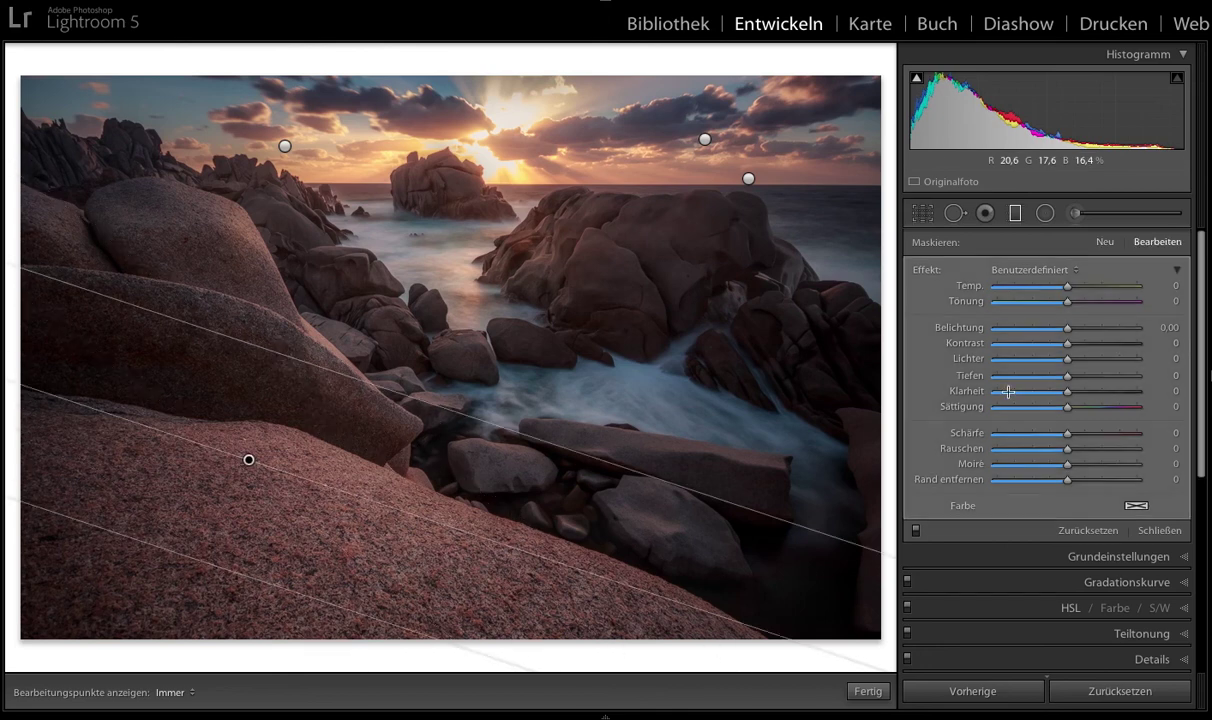
{"action": "left_click_drag", "start_coordinate": [1055, 327], "coordinate": [1048, 327]}
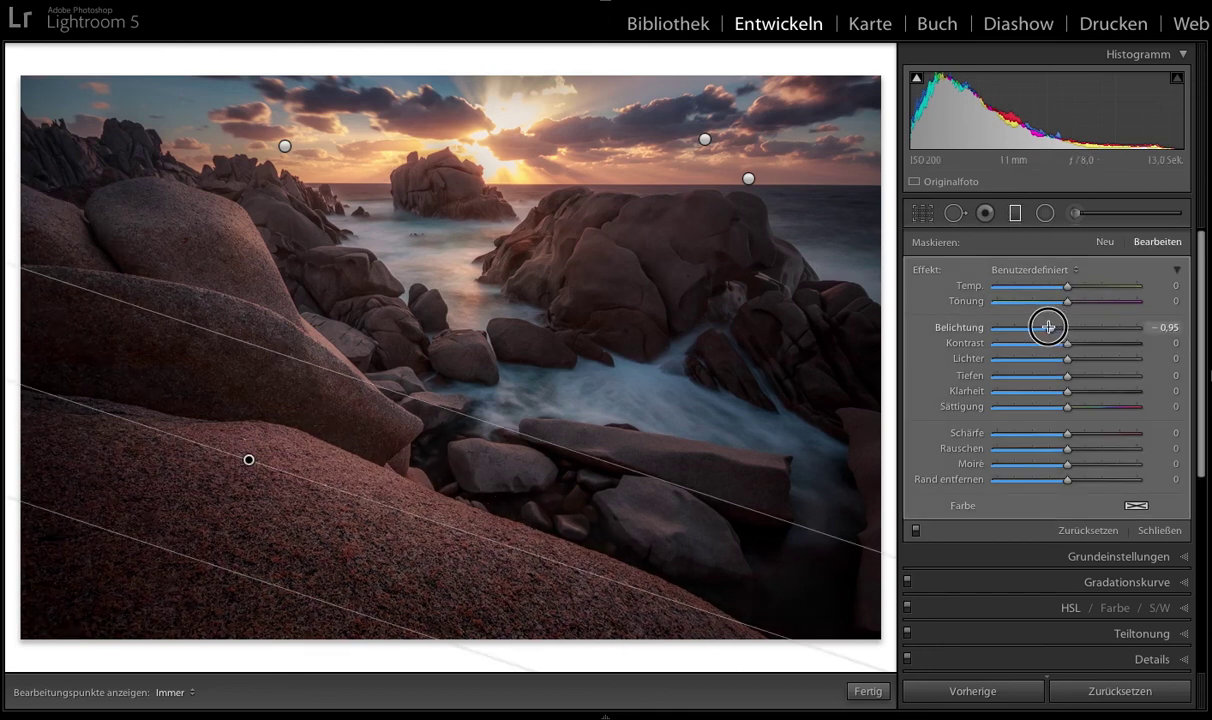
{"action": "left_click", "coordinate": [1016, 213]}
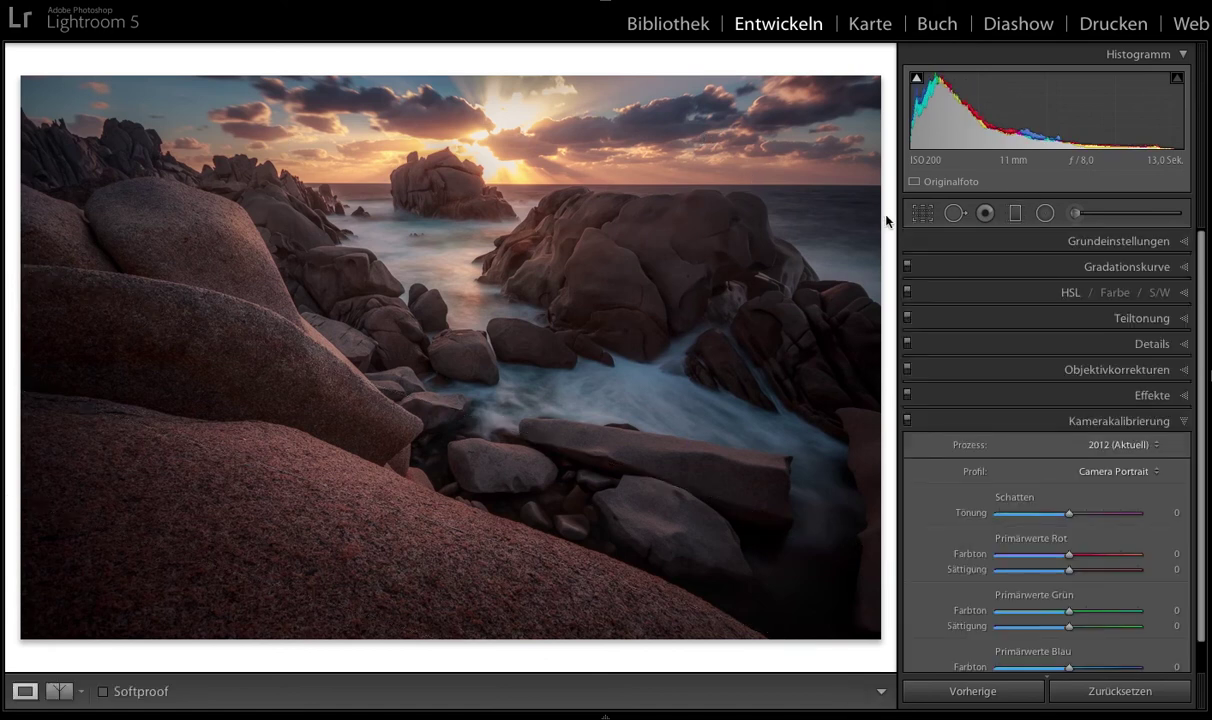